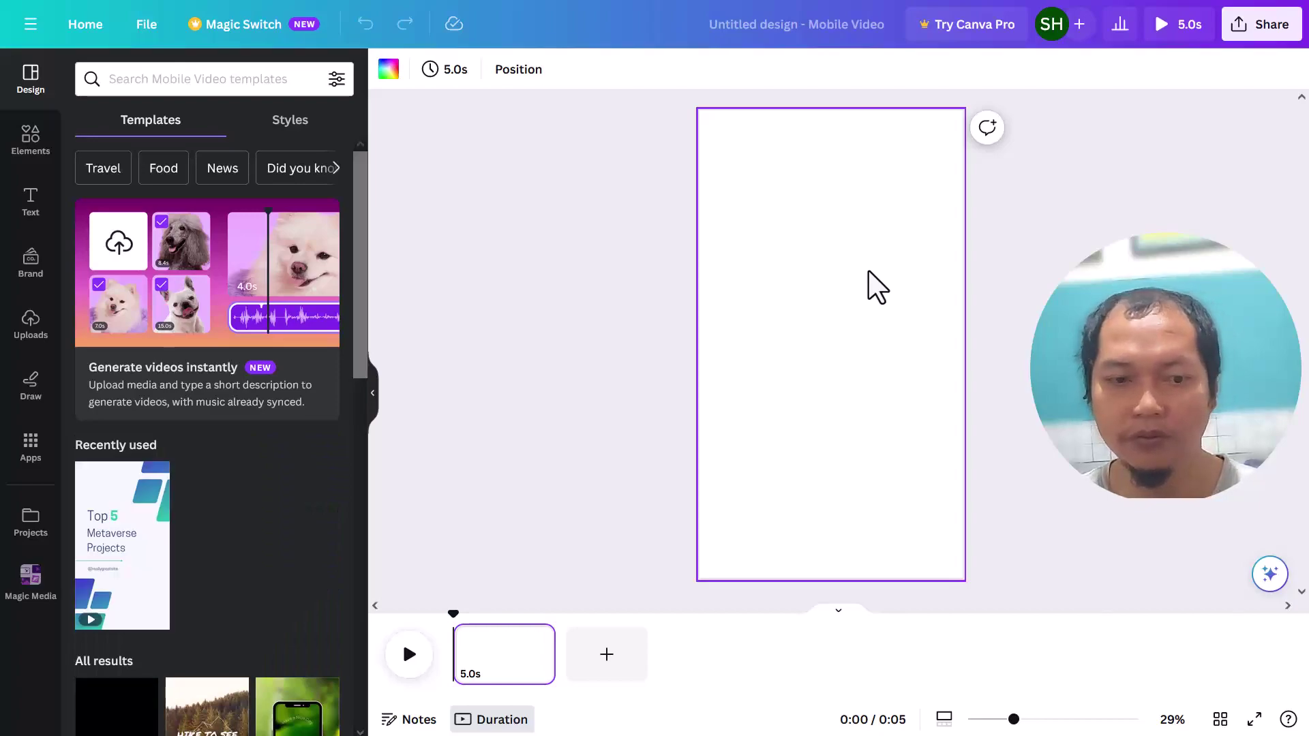
# Step: Apply all four pages of the white Organic Natural Travel Youtube Shorts template to the empty mobile video
pyautogui.scroll(-1, 181, 303)
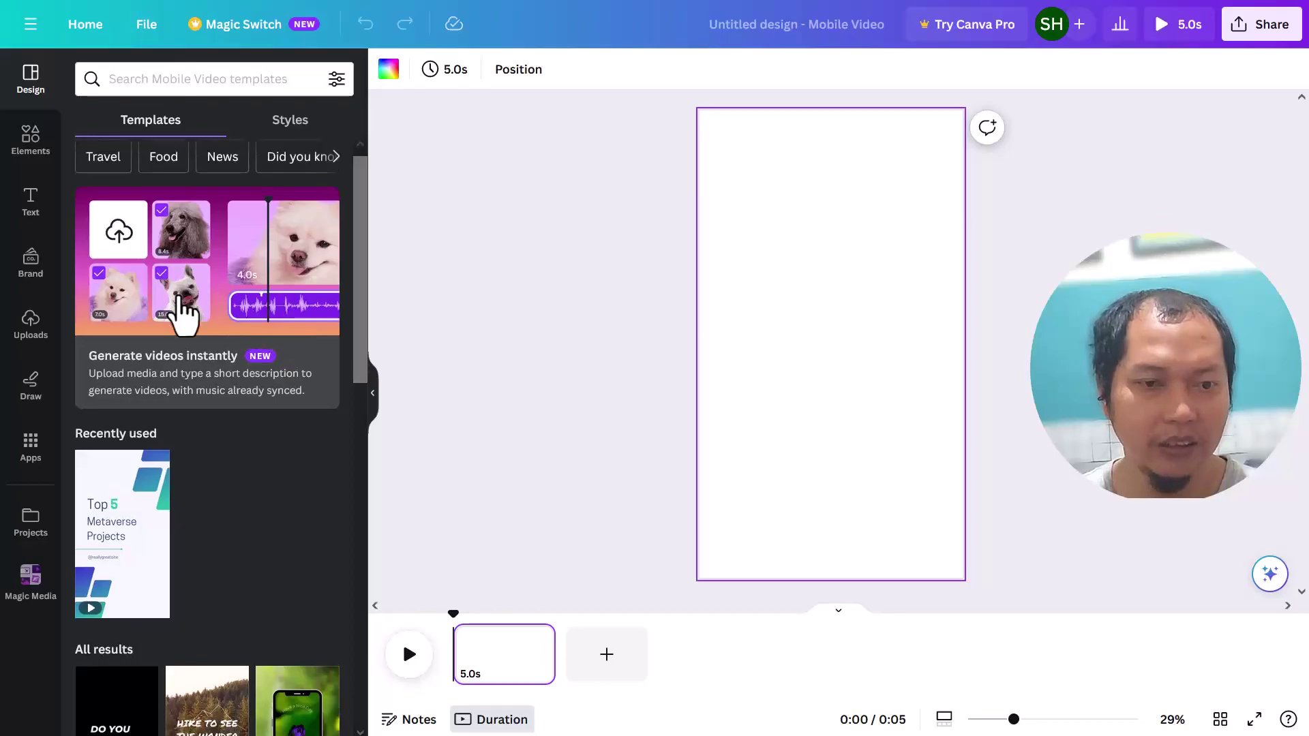
pyautogui.scroll(-5, 179, 300)
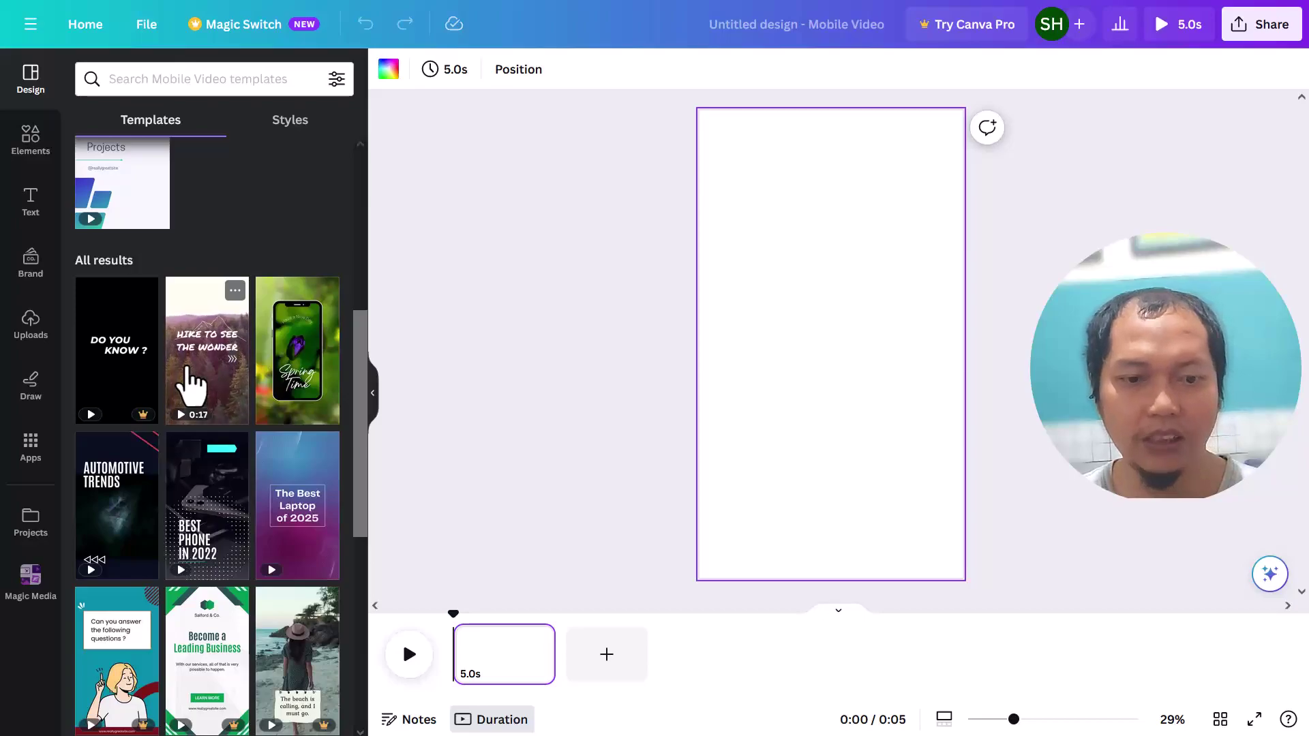
pyautogui.click(192, 385)
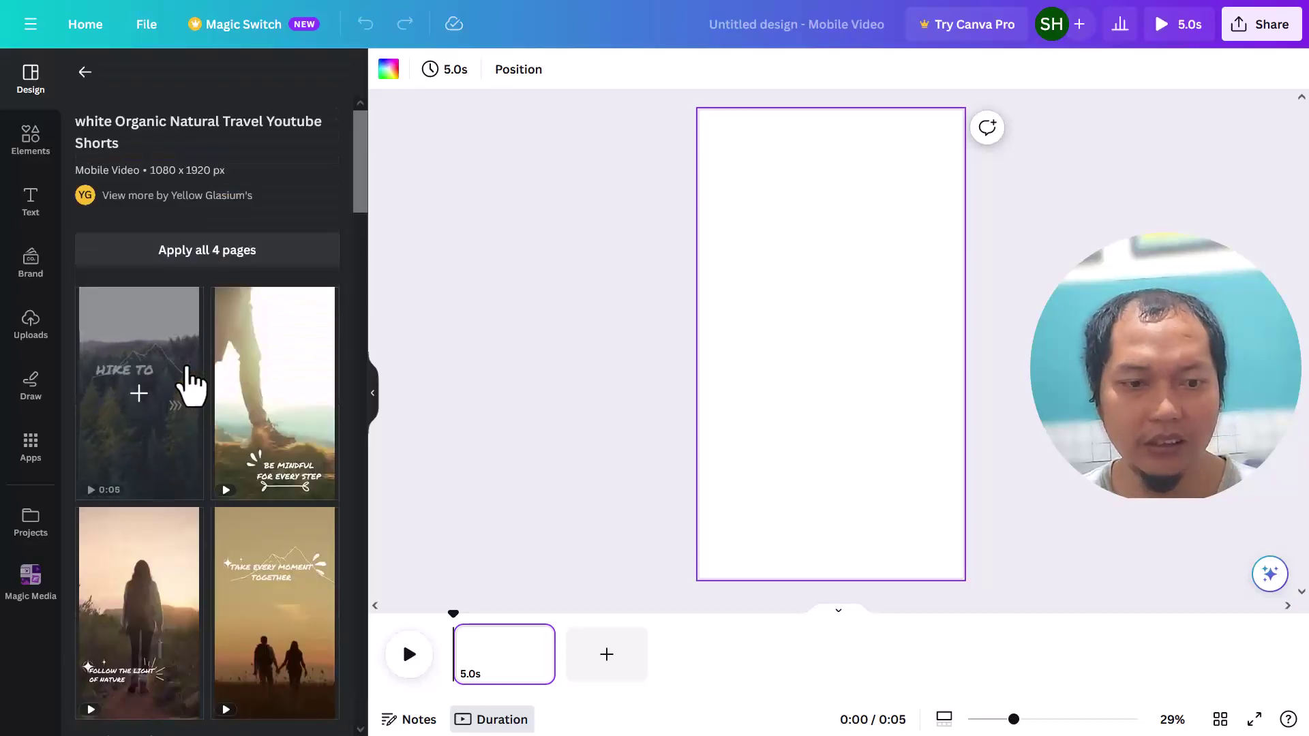
pyautogui.scroll(-3, 182, 365)
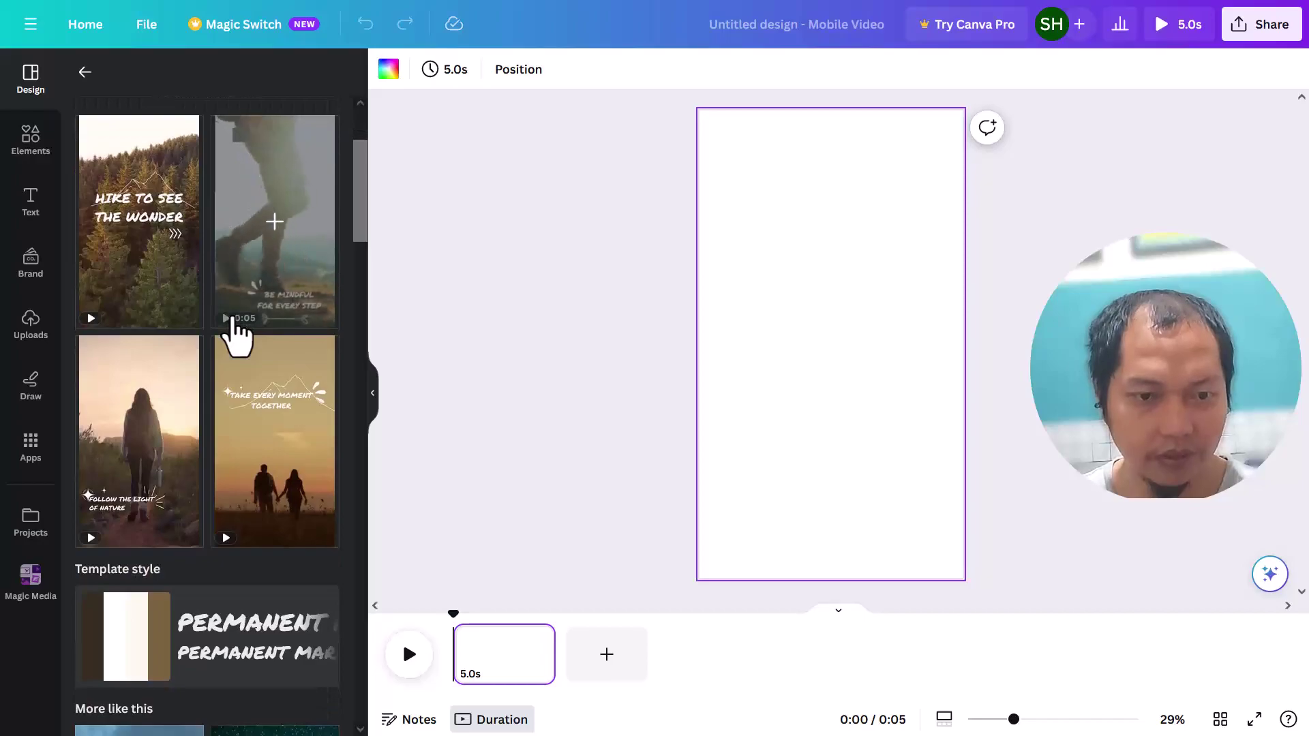
pyautogui.scroll(3, 286, 450)
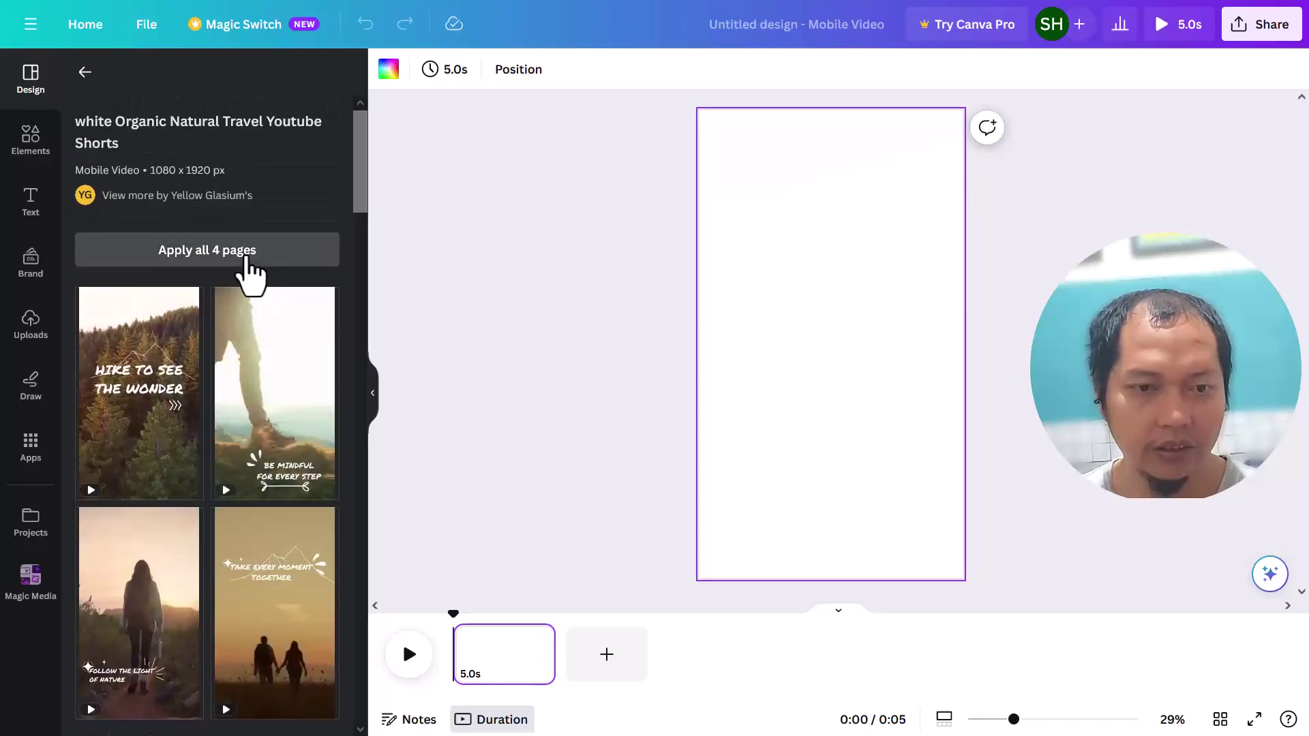
pyautogui.click(247, 258)
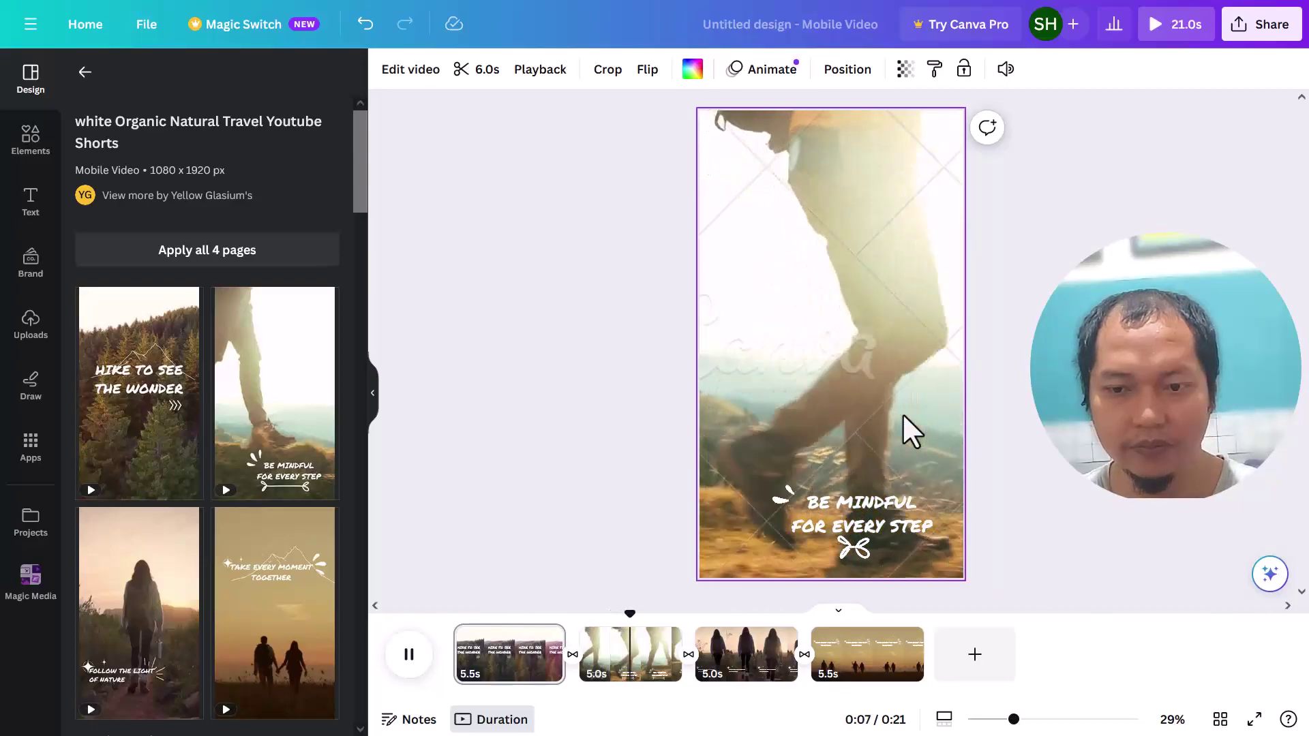
# Step: Replace the design with all four pages of the Purple and Blue Gradient Tech YouTube Shorts template
pyautogui.click(85, 81)
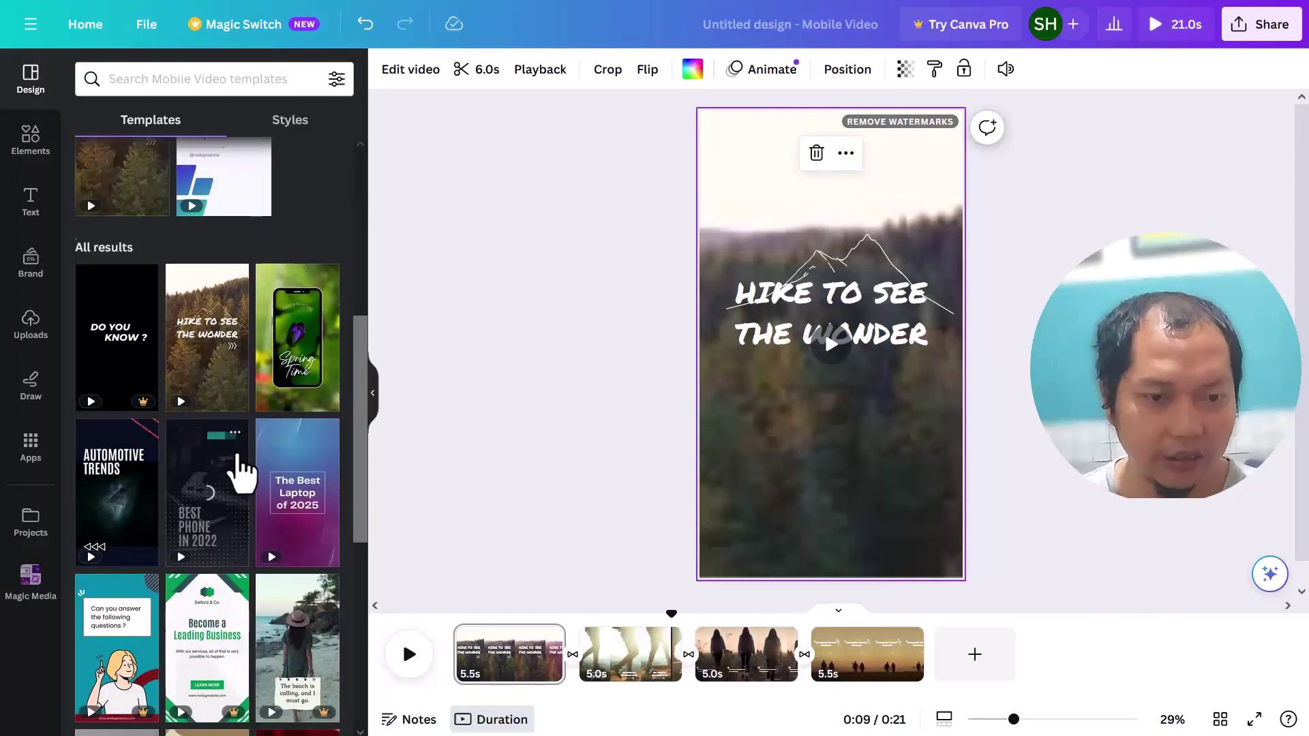
pyautogui.scroll(-1, 240, 470)
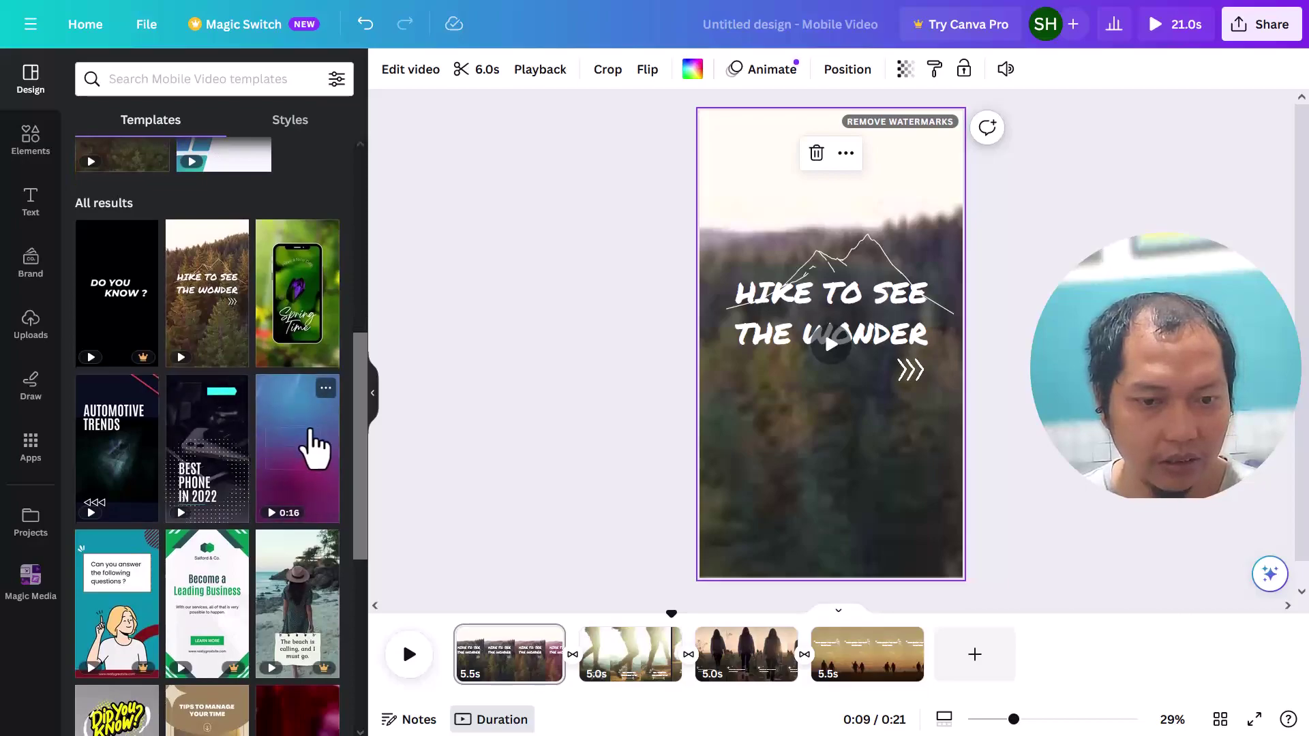
pyautogui.scroll(-3, 315, 446)
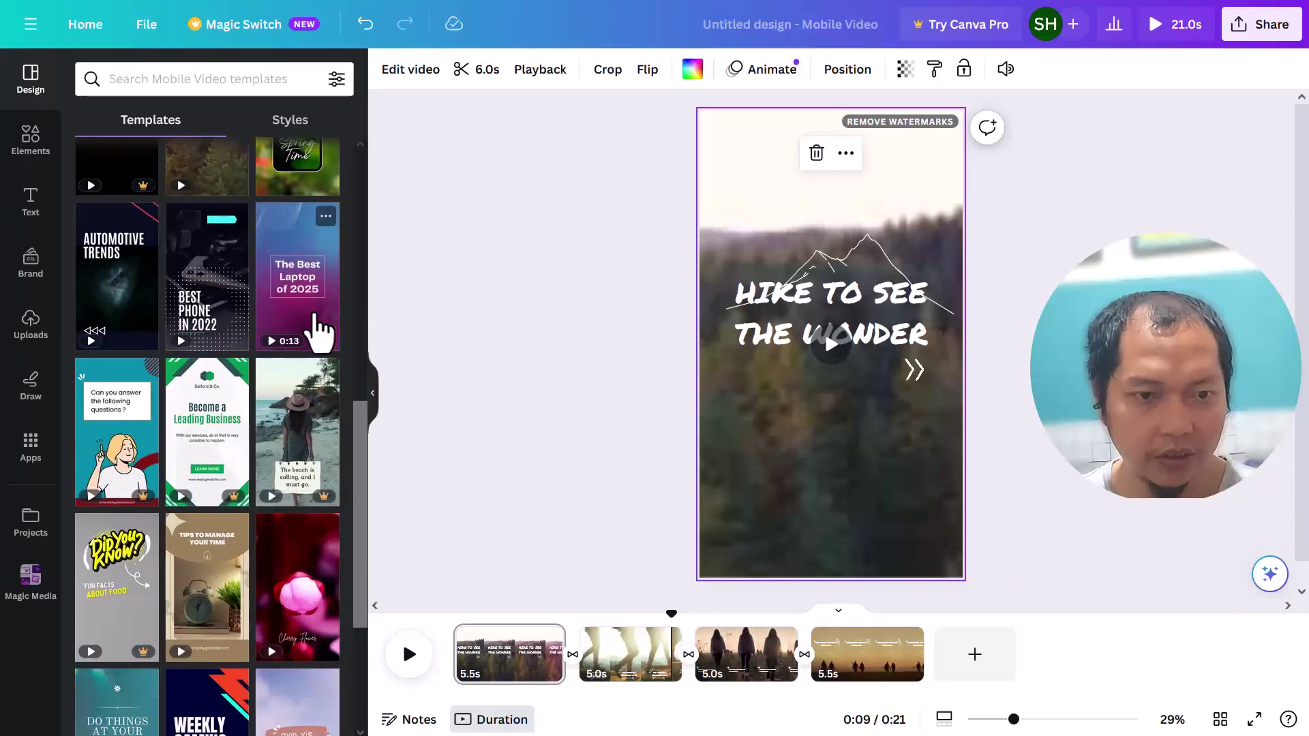
pyautogui.scroll(2, 315, 328)
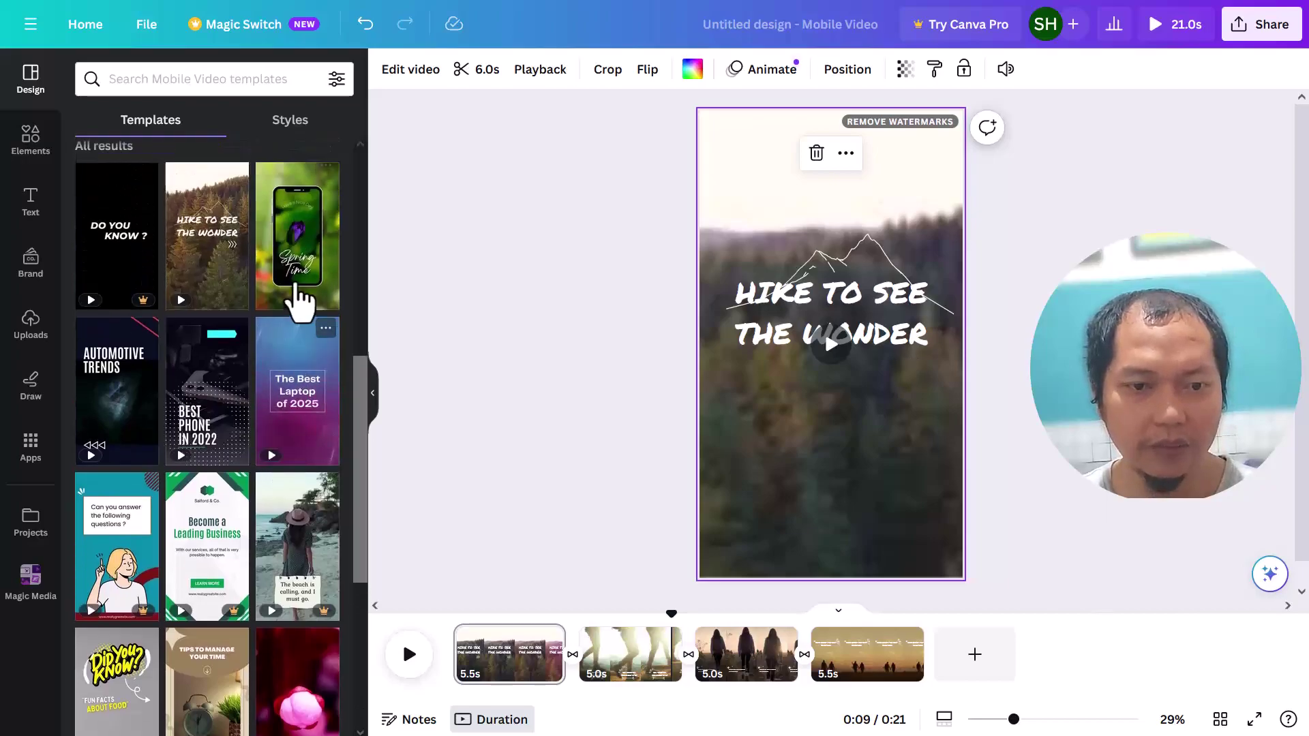
pyautogui.click(292, 435)
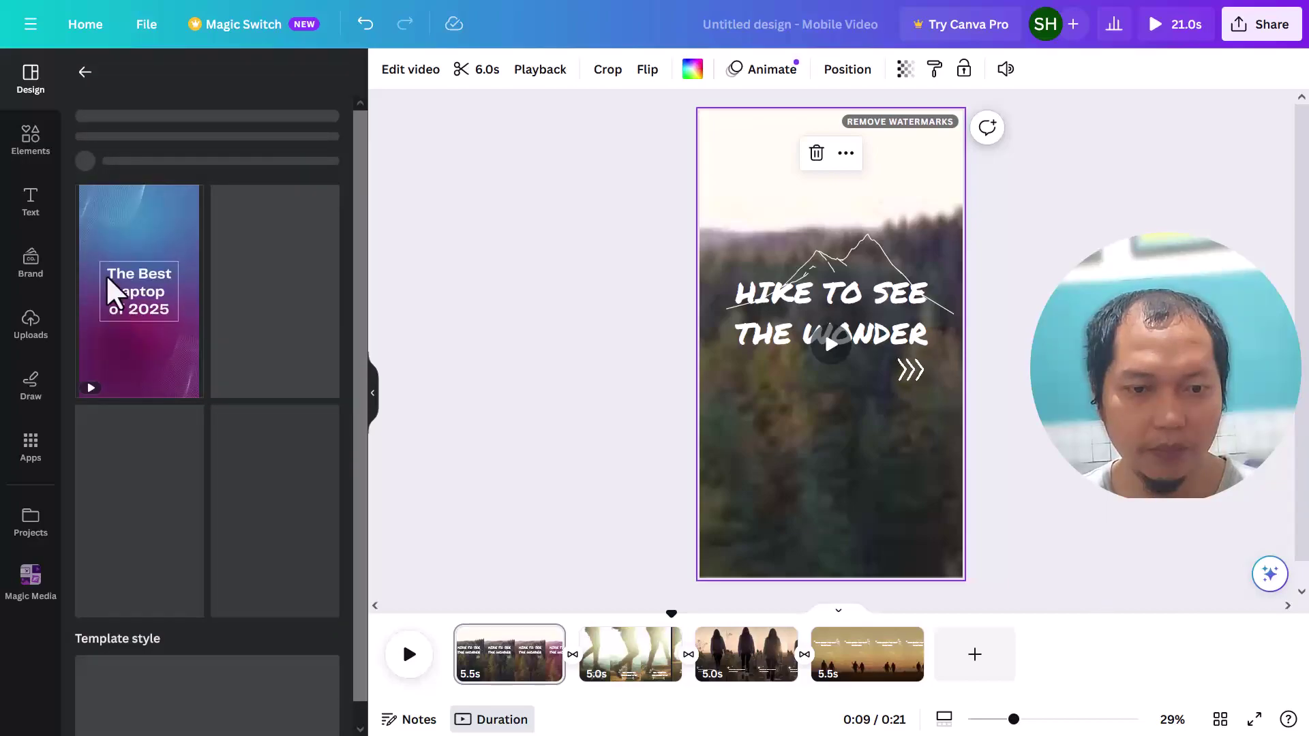
pyautogui.click(203, 257)
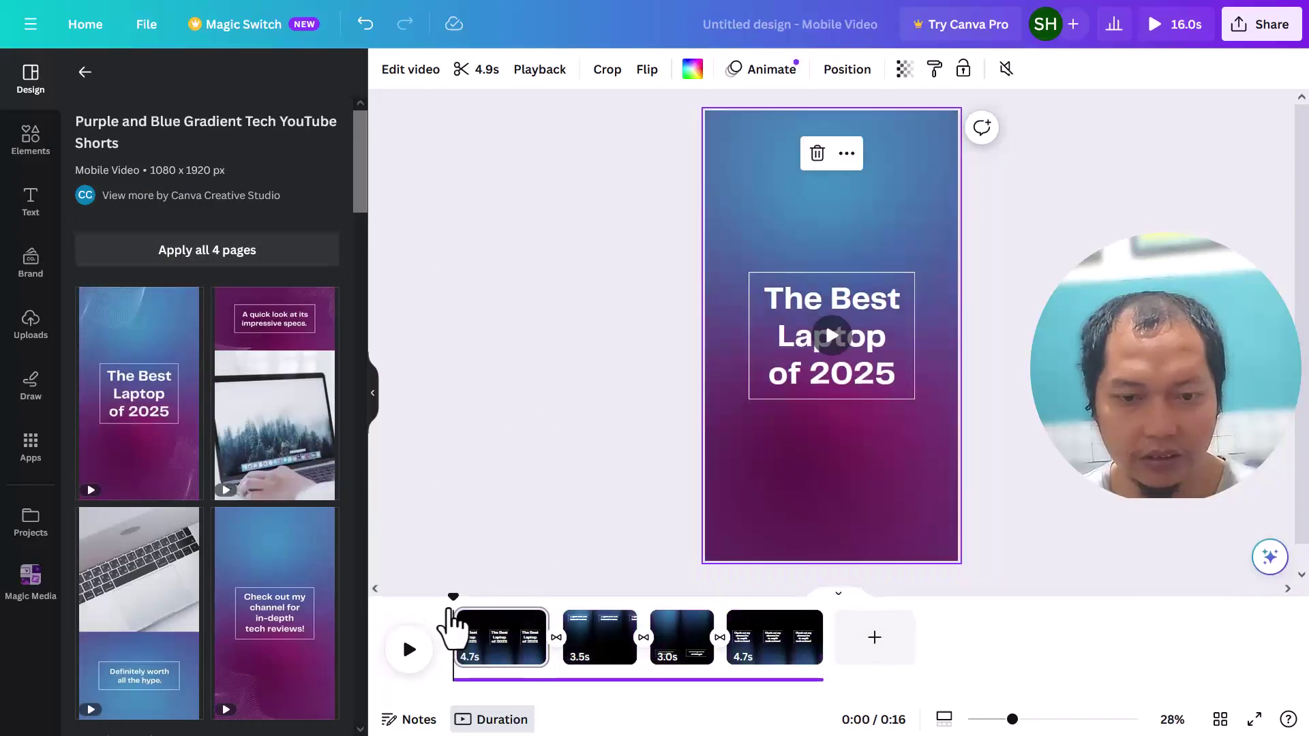
# Step: Replace the title text on the first page with "Laptop Terbaik di 2025"
pyautogui.moveTo(500, 607); pyautogui.dragTo(890, 598)
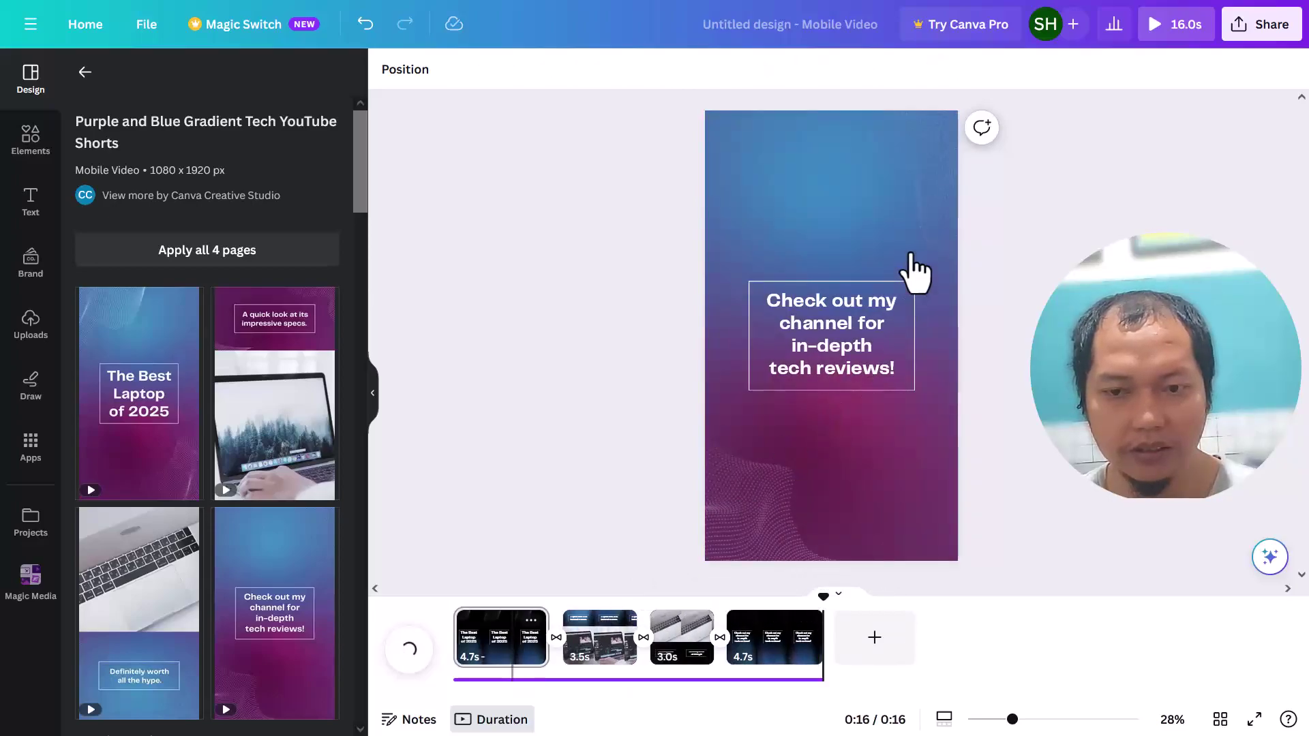
pyautogui.click(838, 314)
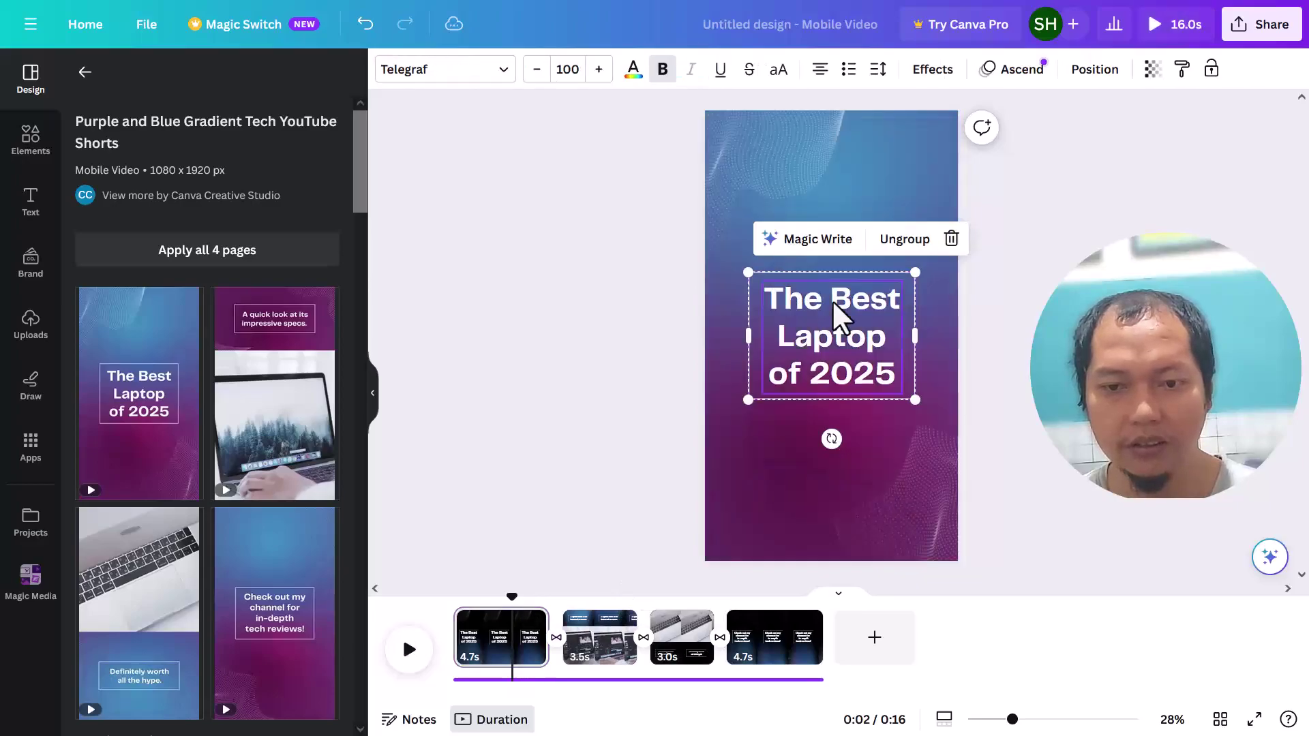
pyautogui.doubleClick(768, 283)
pyautogui.moveTo(853, 314); pyautogui.dragTo(899, 336)
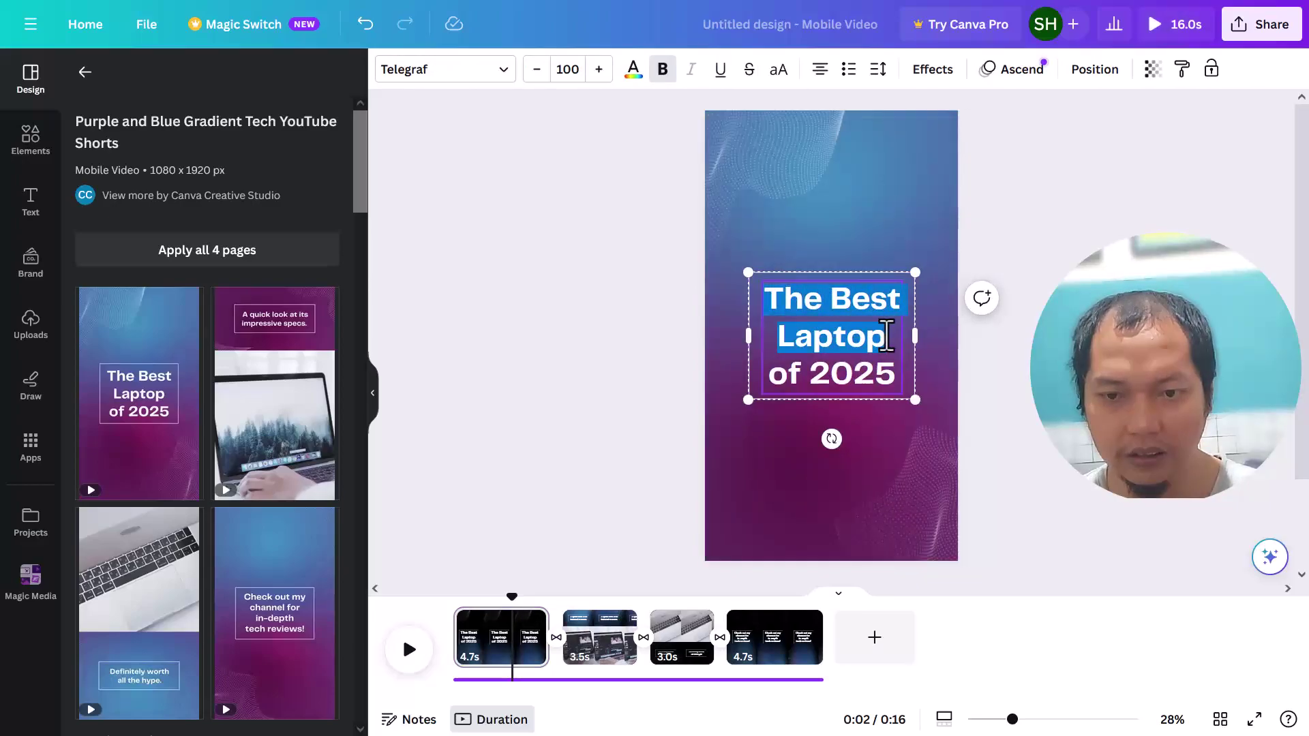
pyautogui.click(374, 392)
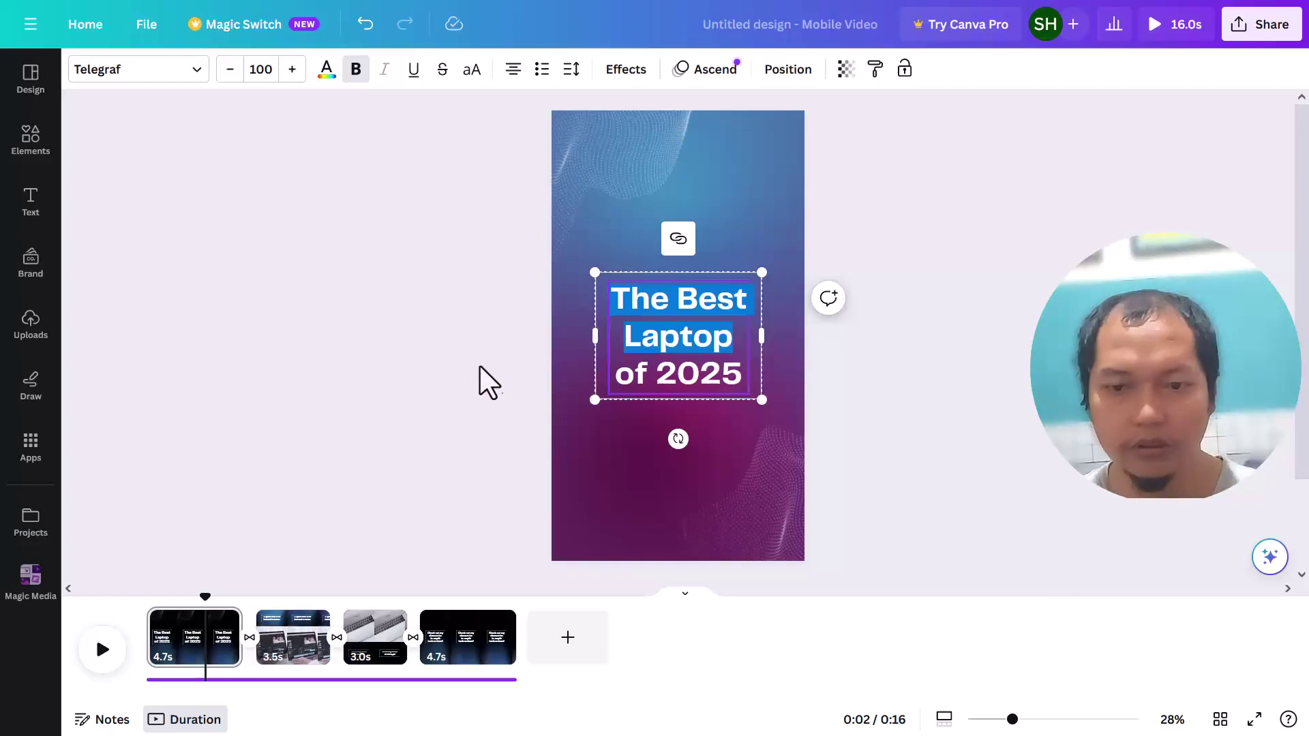
pyautogui.tripleClick(653, 334)
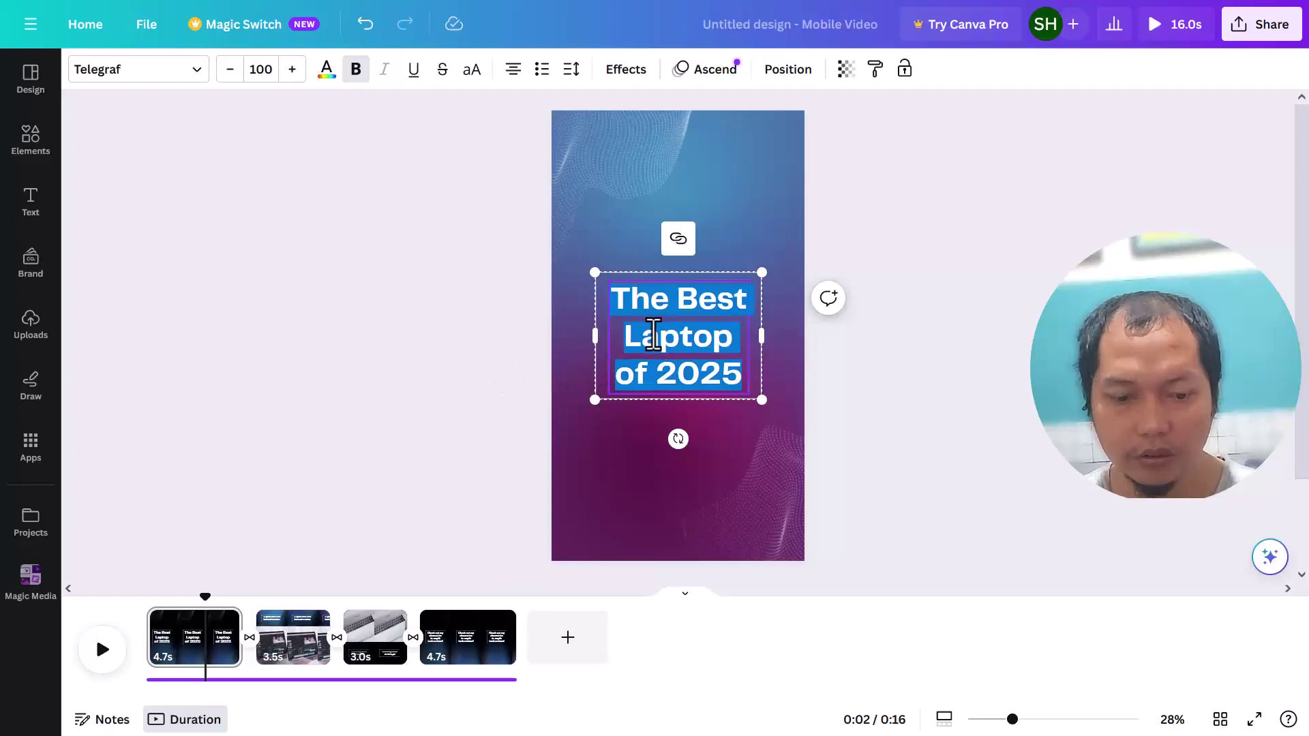
pyautogui.write('Lap')
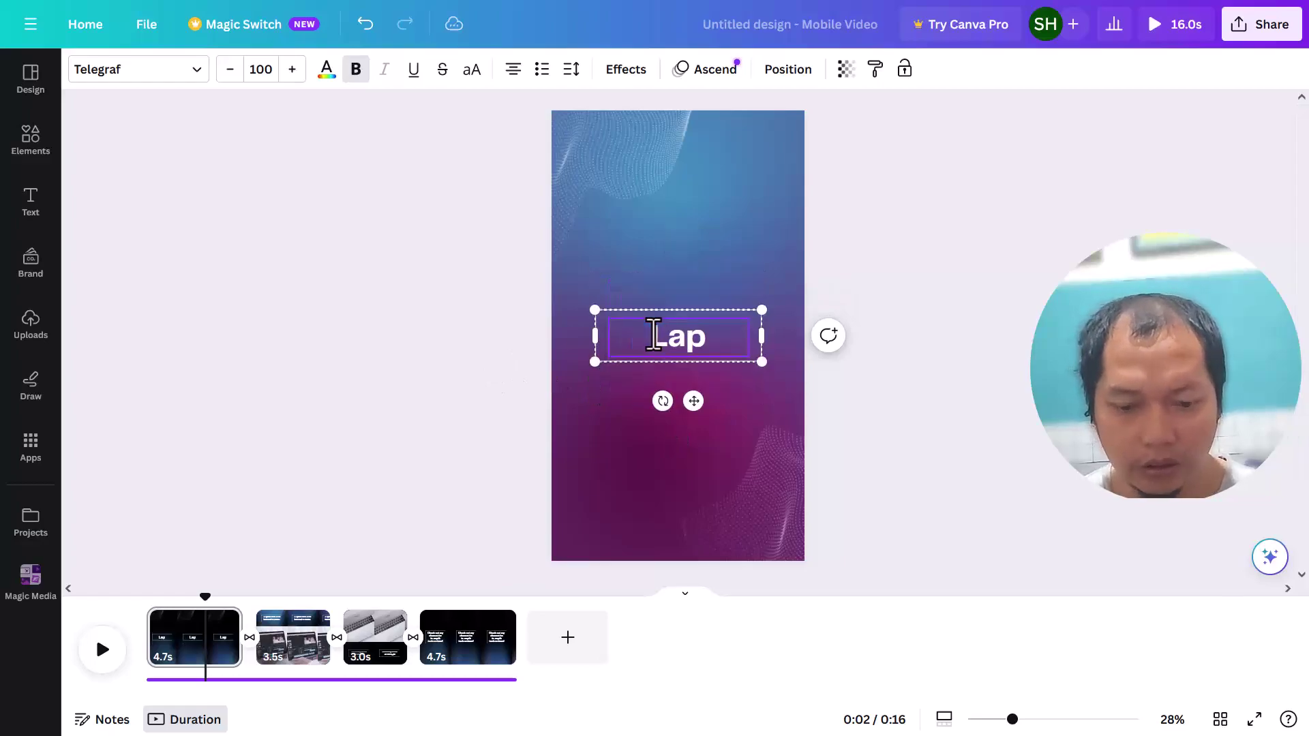
pyautogui.write('top T')
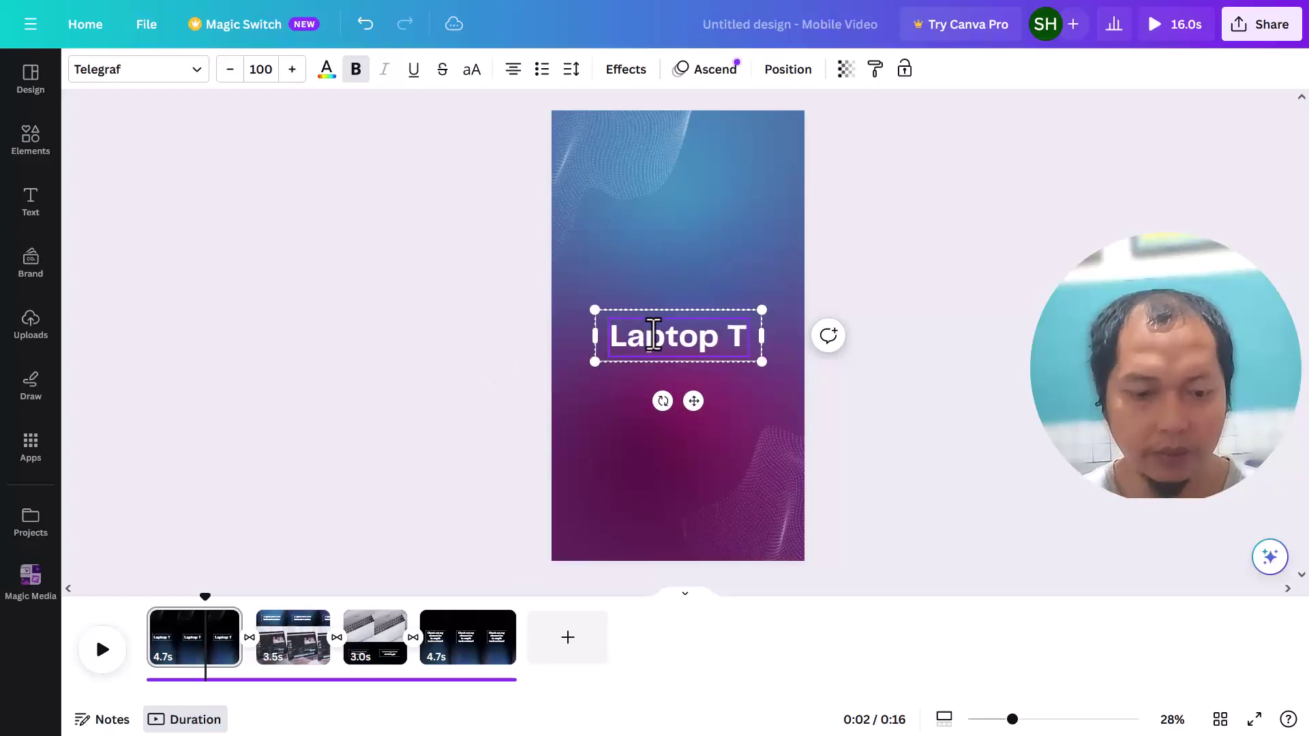
pyautogui.write('erbaik d')
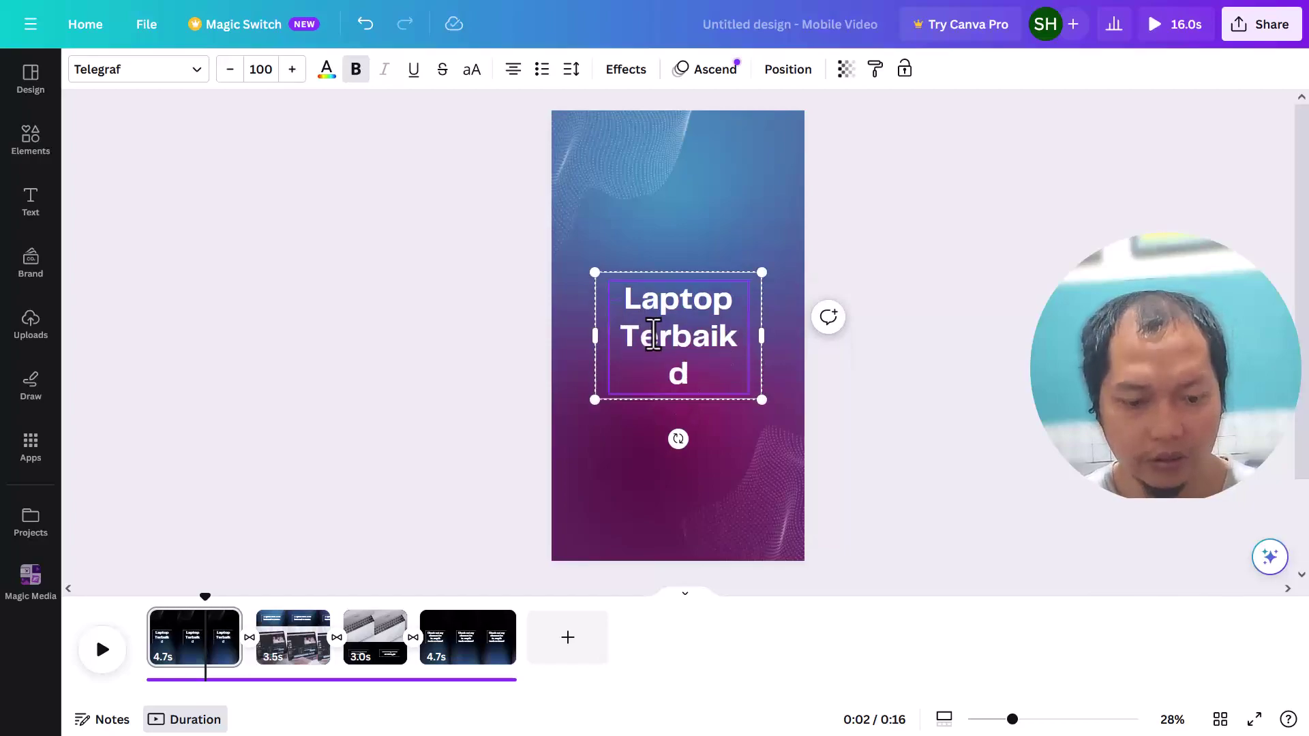
pyautogui.write('i 2025')
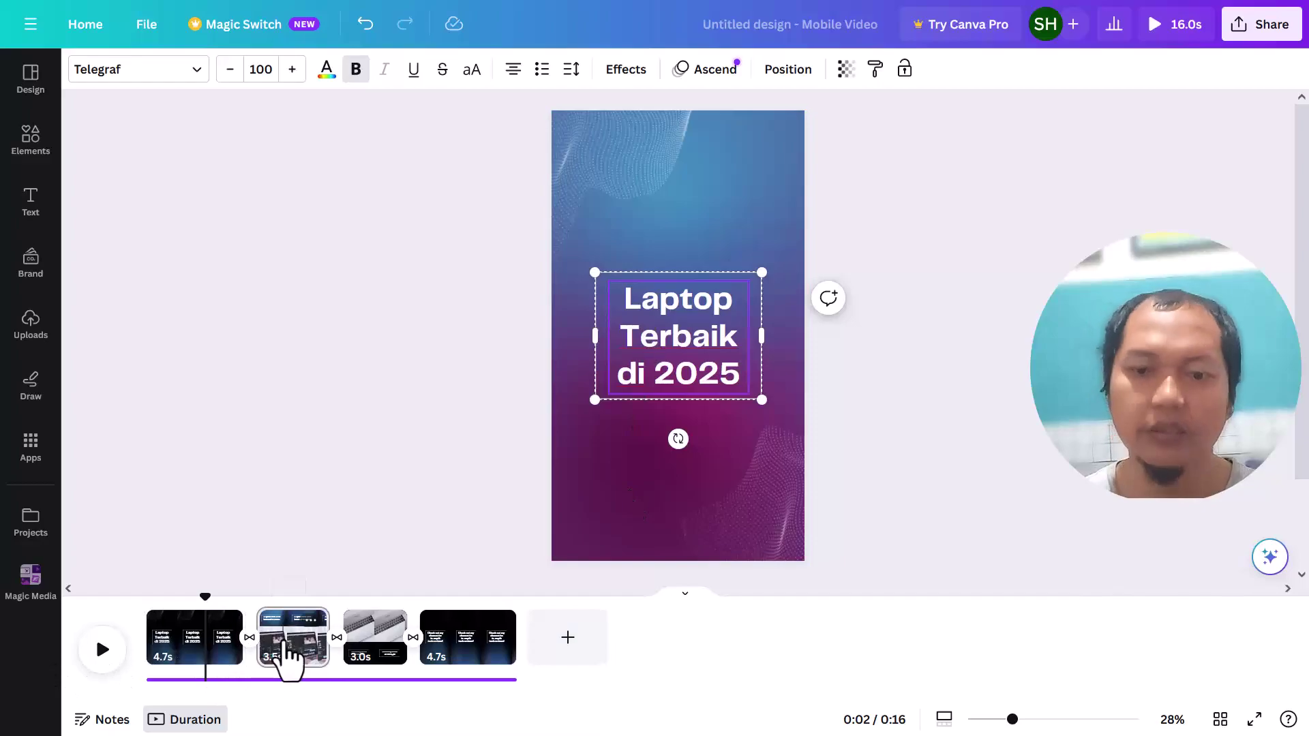
# Step: Replace the caption above the laptop clip on the second page with "Lihat Spesifikasinya"
pyautogui.click(289, 655)
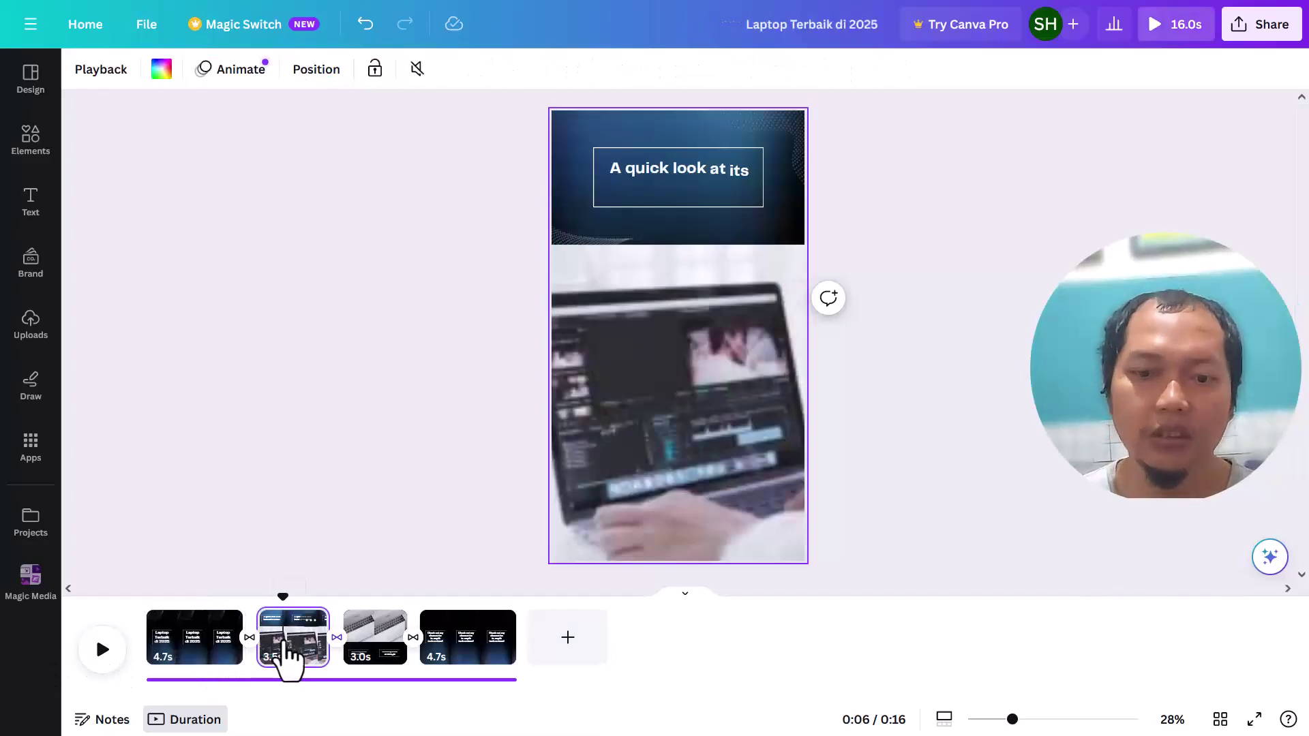
pyautogui.click(665, 176)
pyautogui.click(671, 179)
pyautogui.click(675, 179)
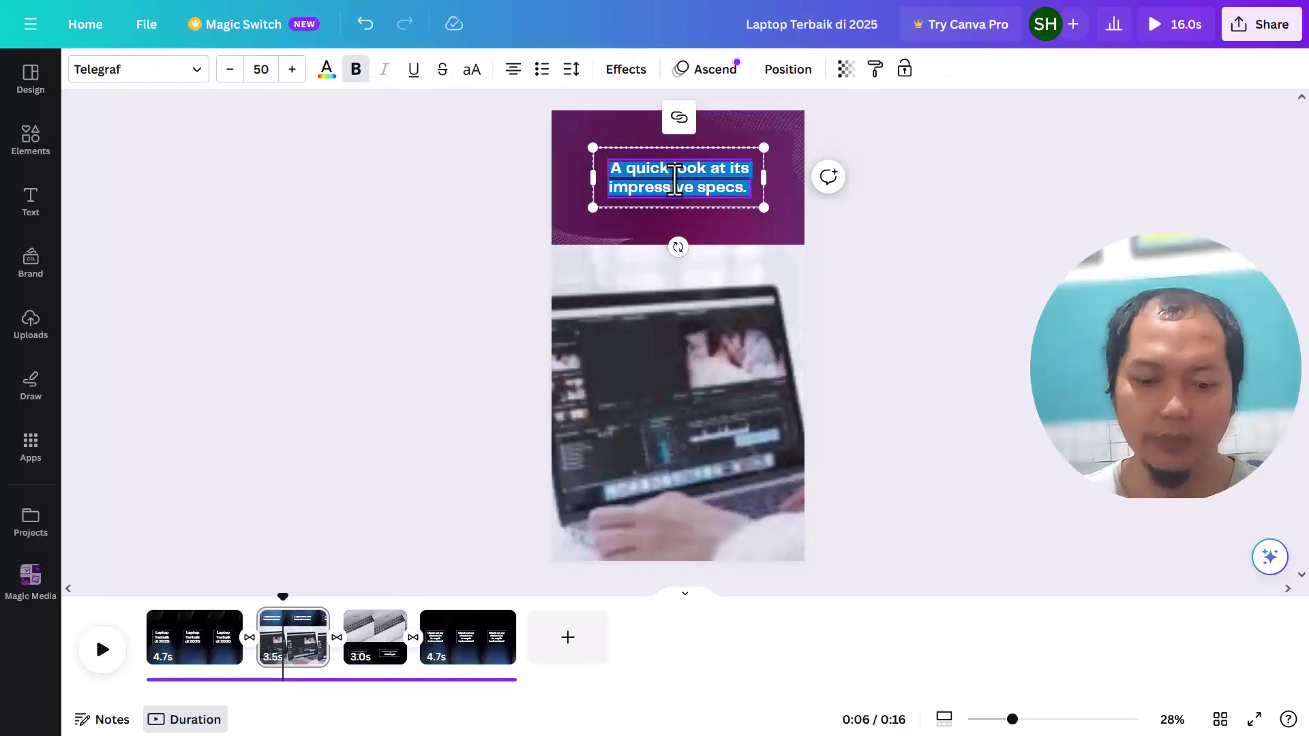
pyautogui.write('at')
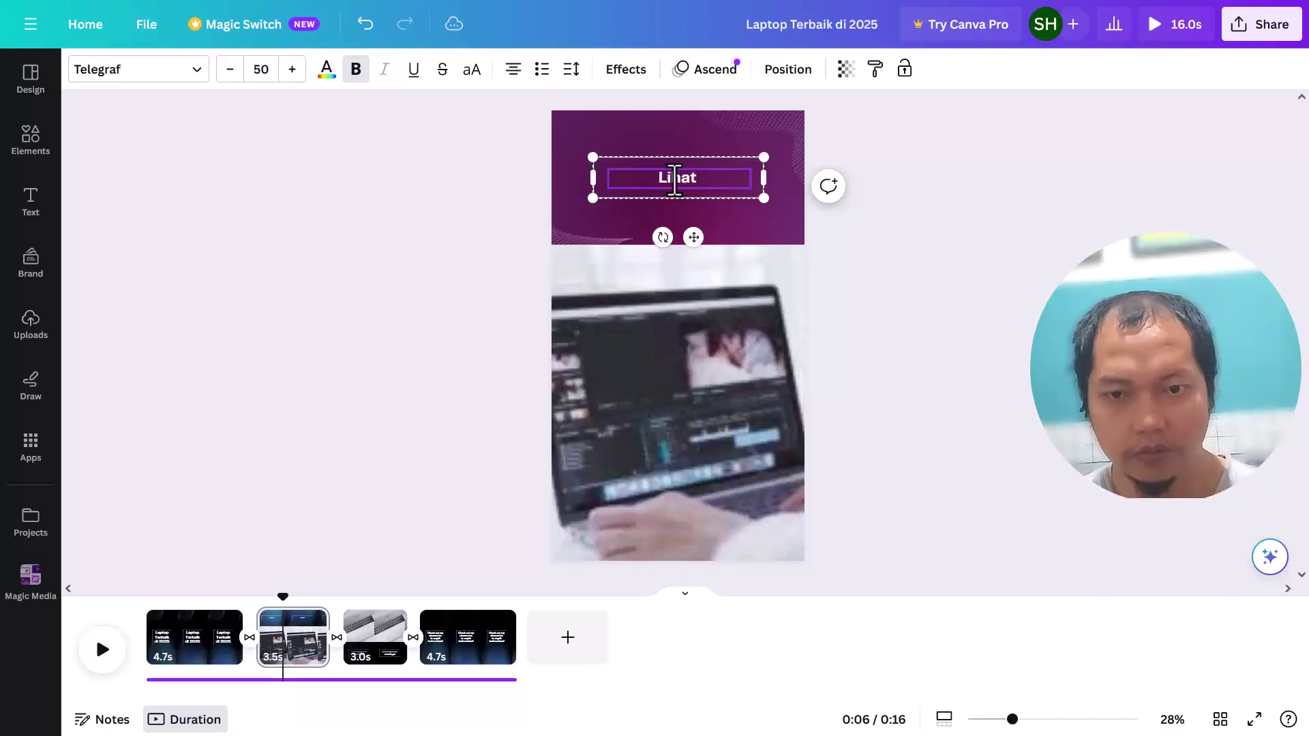
pyautogui.write('Spesi')
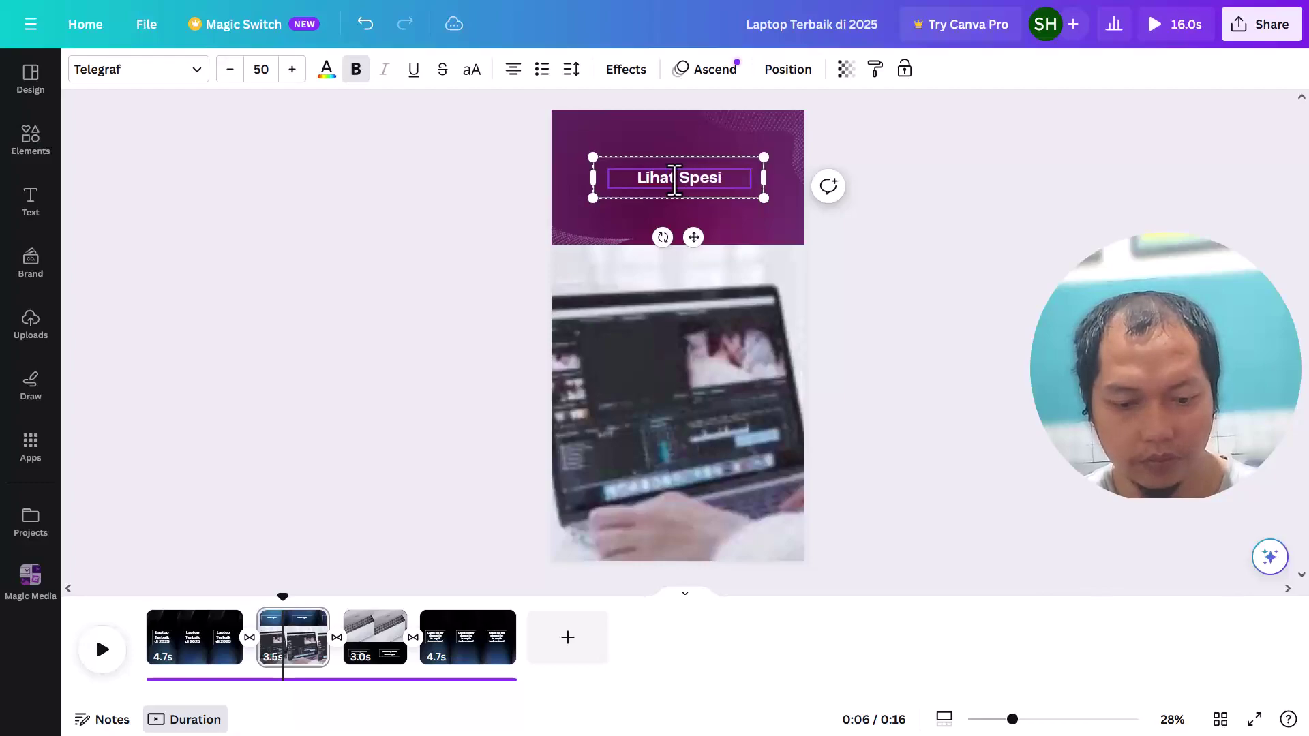
pyautogui.press('BackSpace')
pyautogui.press('BackSpace')
pyautogui.press('BackSpace')
pyautogui.press('BackSpace')
pyautogui.press('BackSpace')
pyautogui.press('BackSpace')
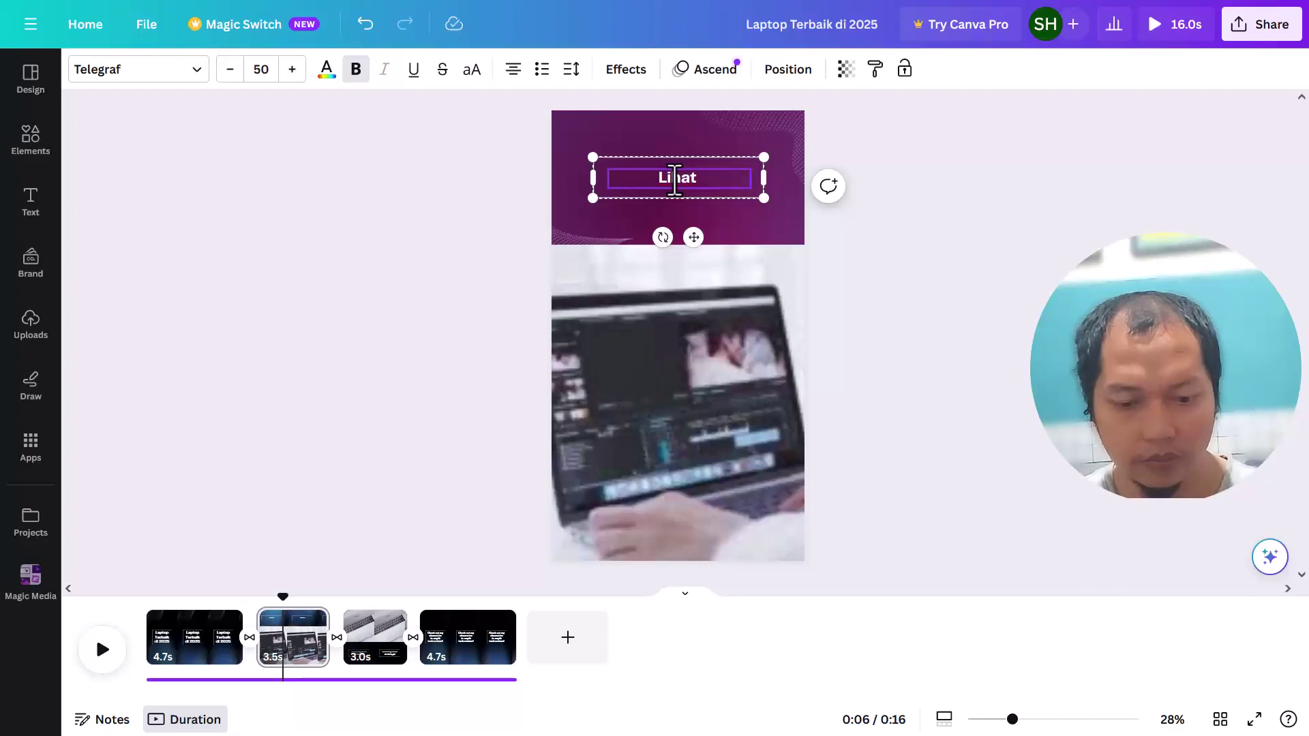
pyautogui.write('S')
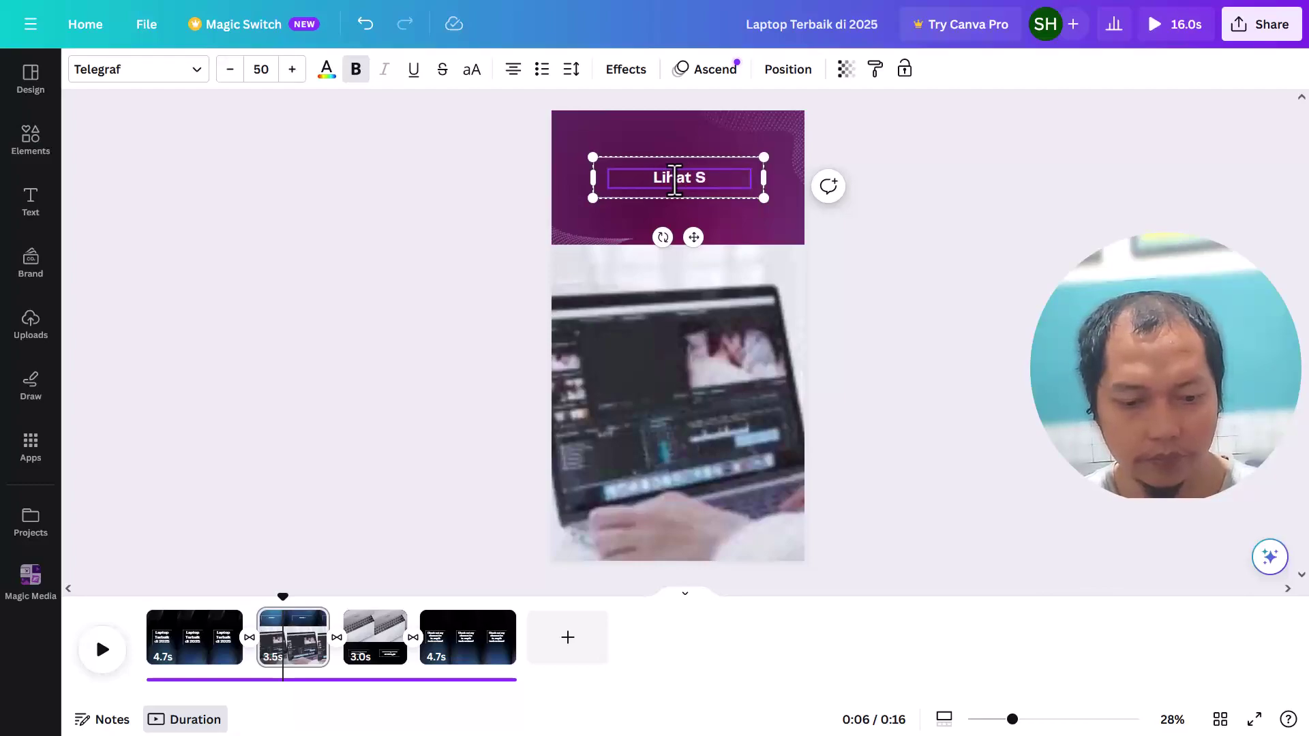
pyautogui.write('pesifik')
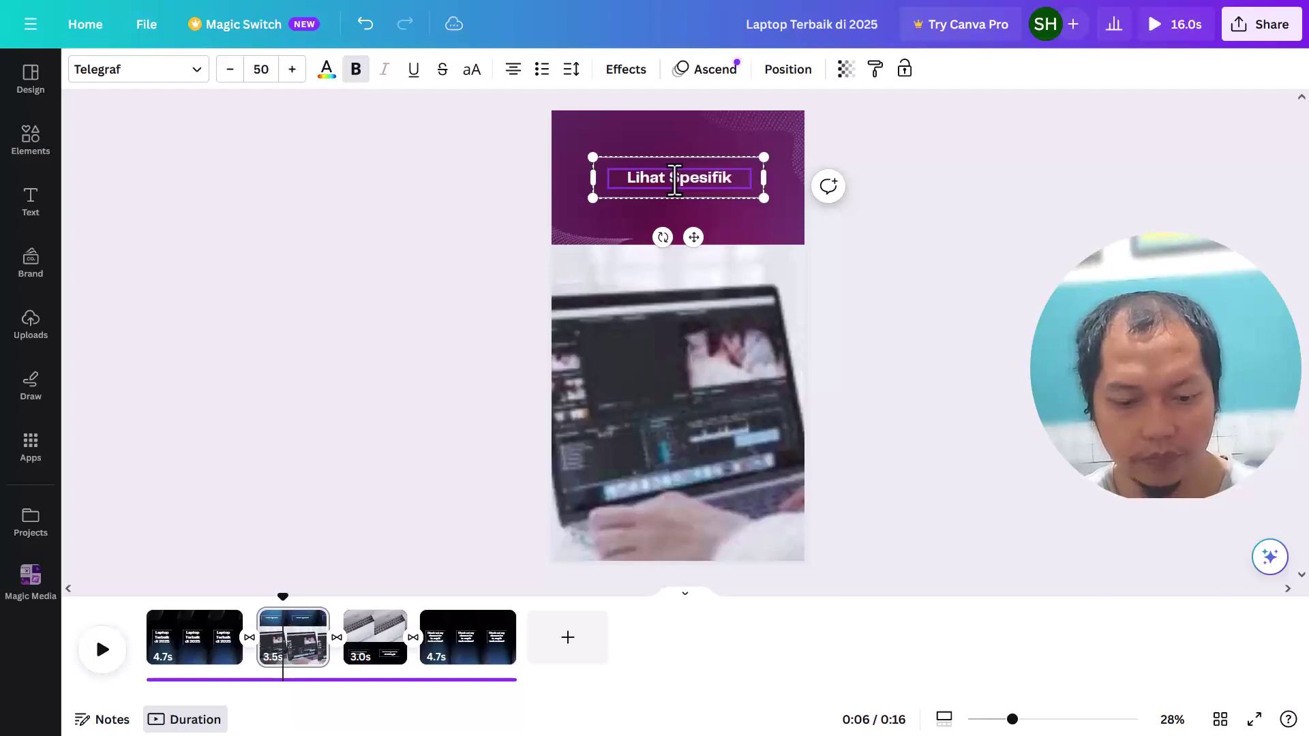
pyautogui.write('asinya')
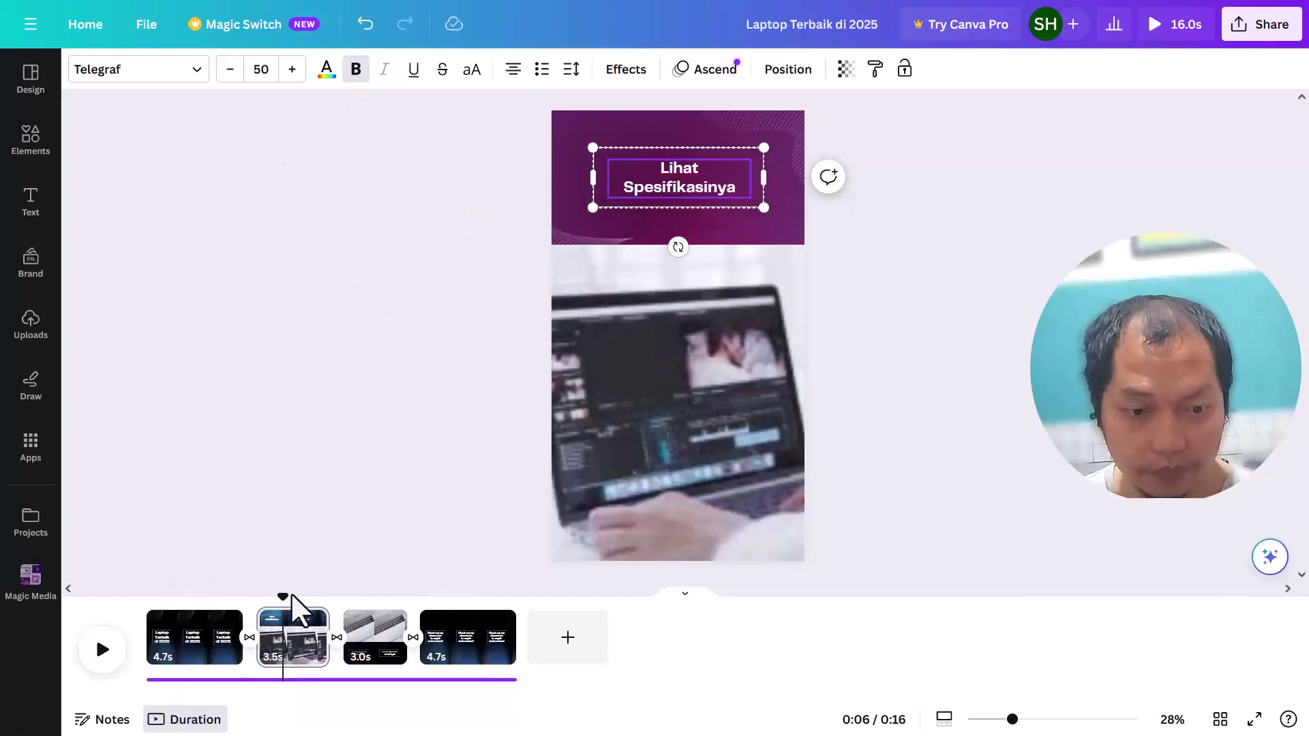
# Step: Replace the caption below the laptop picture on the third page with "Dengan Processor Core I7 Gen 13"
pyautogui.moveTo(321, 604); pyautogui.dragTo(388, 607)
pyautogui.click(662, 490)
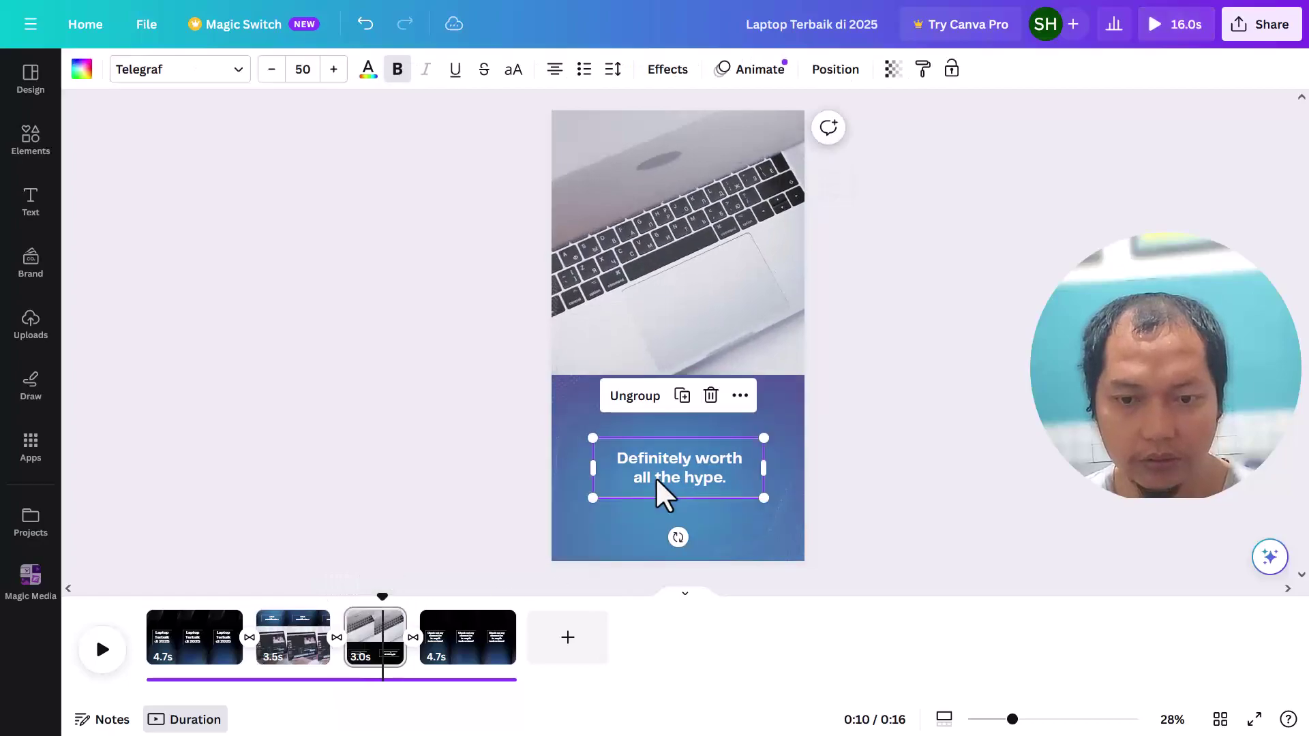
pyautogui.click(657, 486)
pyautogui.click(656, 480)
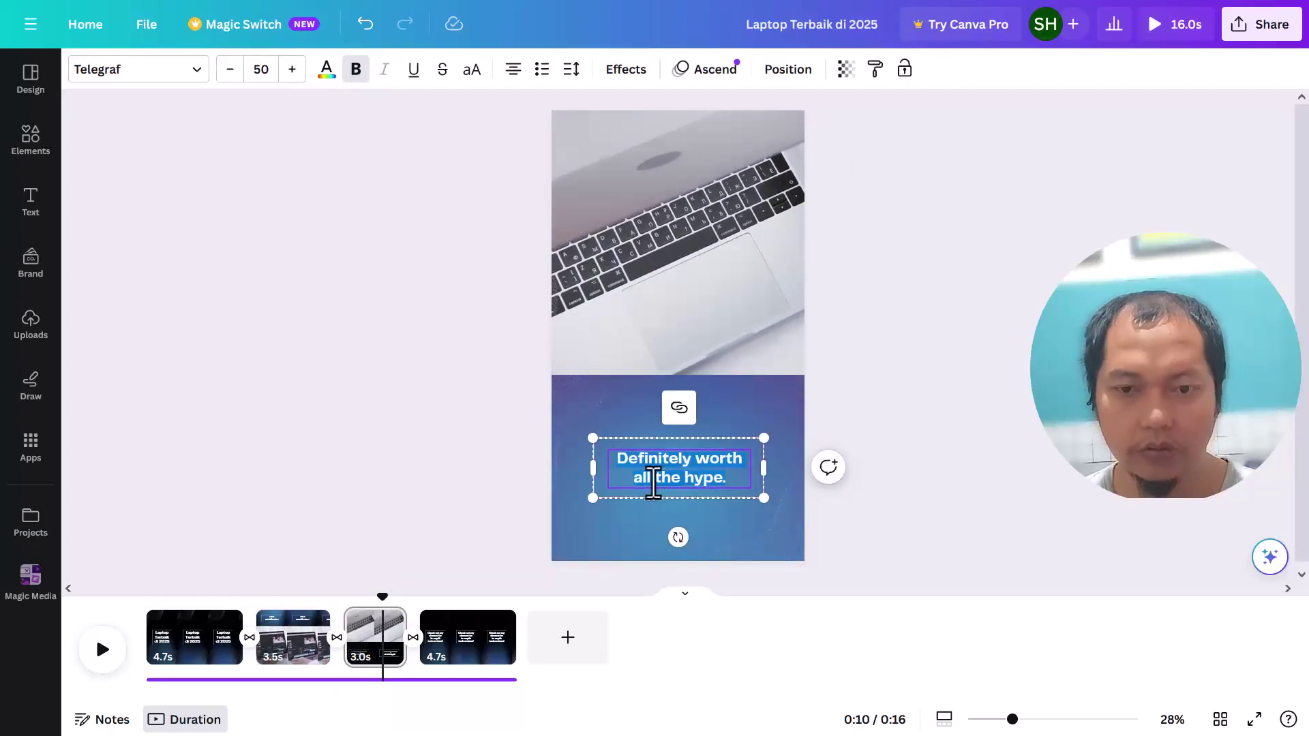
pyautogui.write('denga')
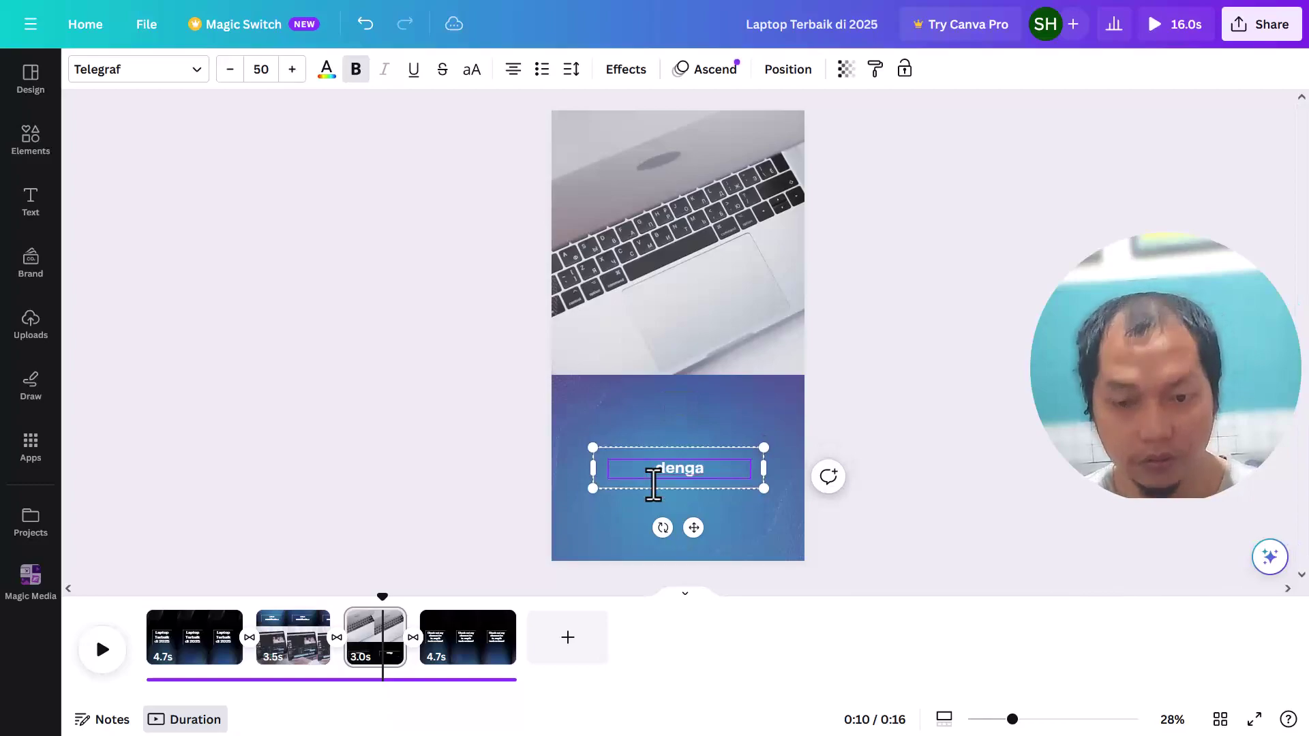
pyautogui.write('n Proc')
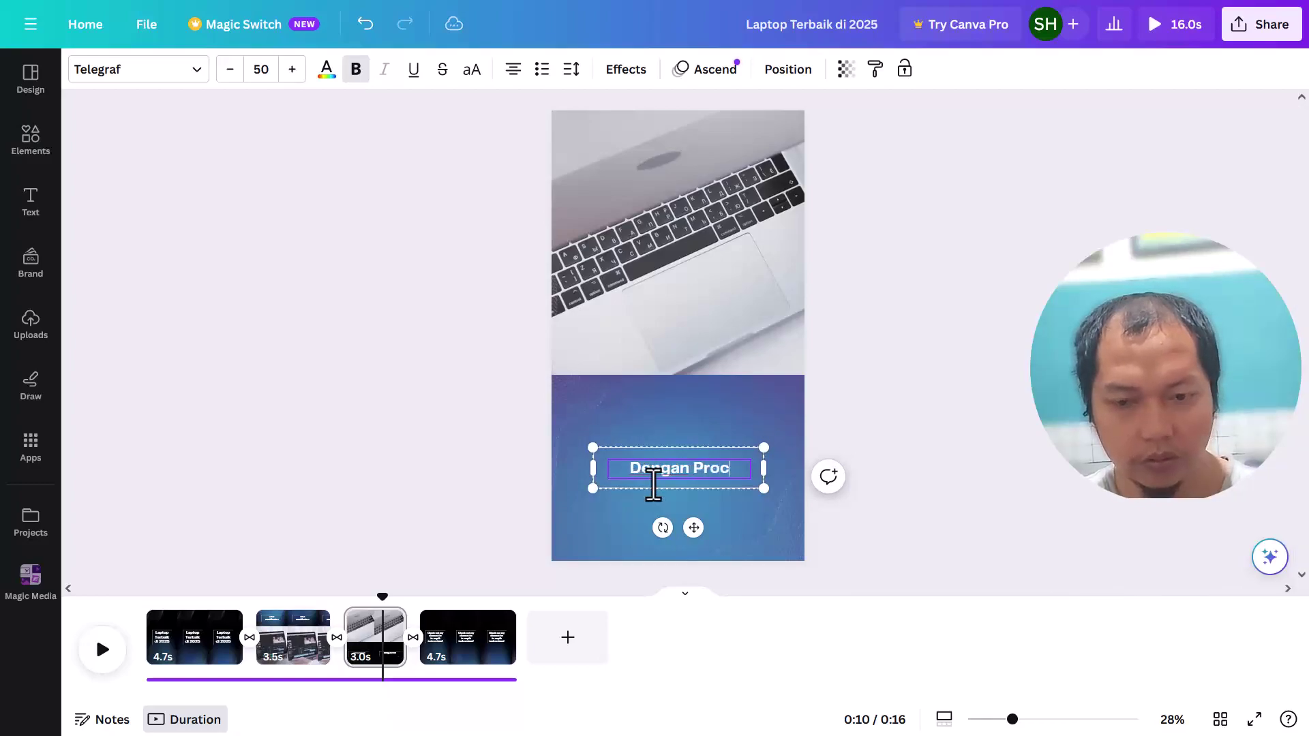
pyautogui.write('essor Core I7')
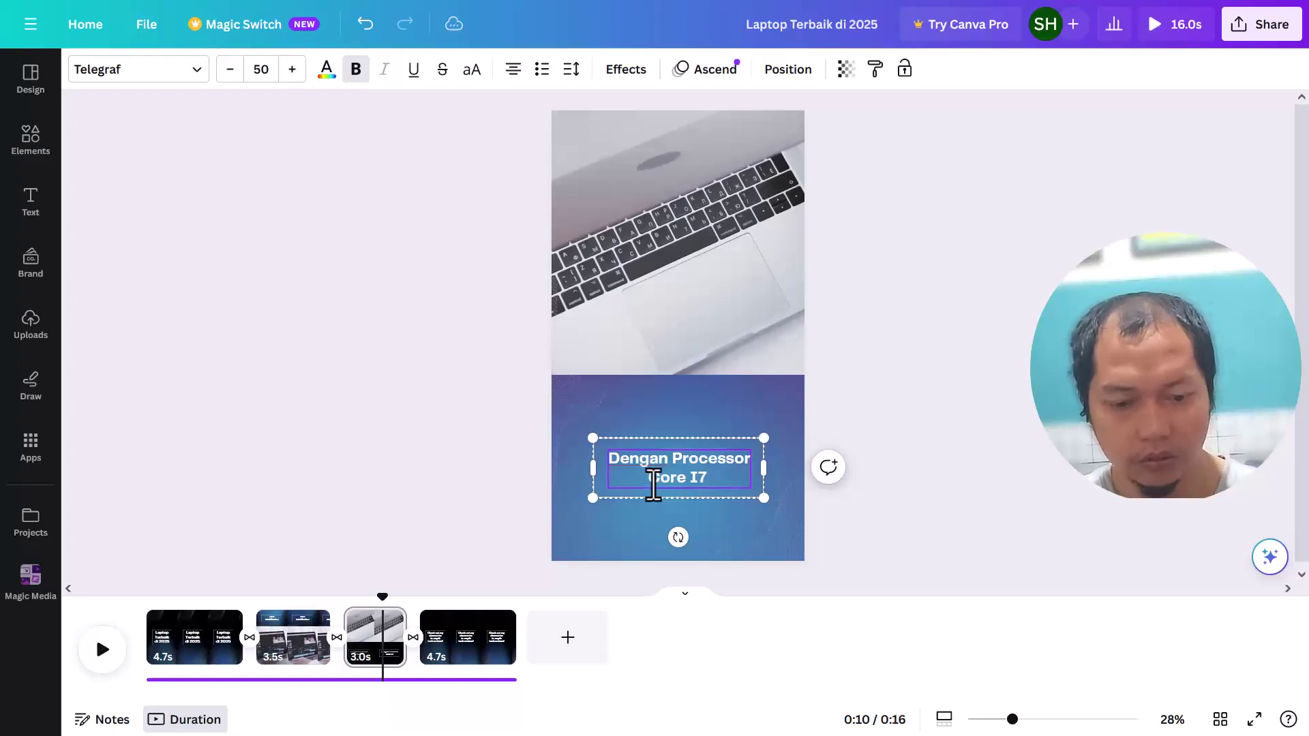
pyautogui.write('Gen ')
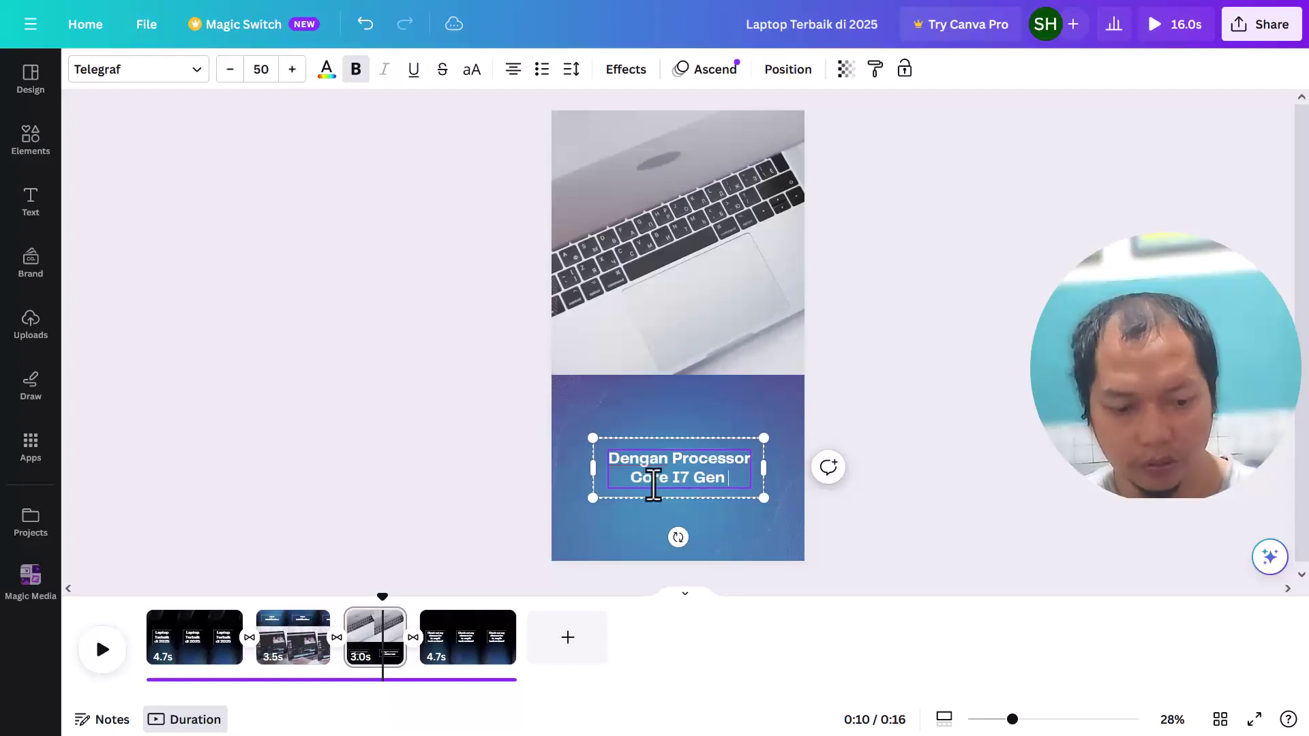
pyautogui.write('13')
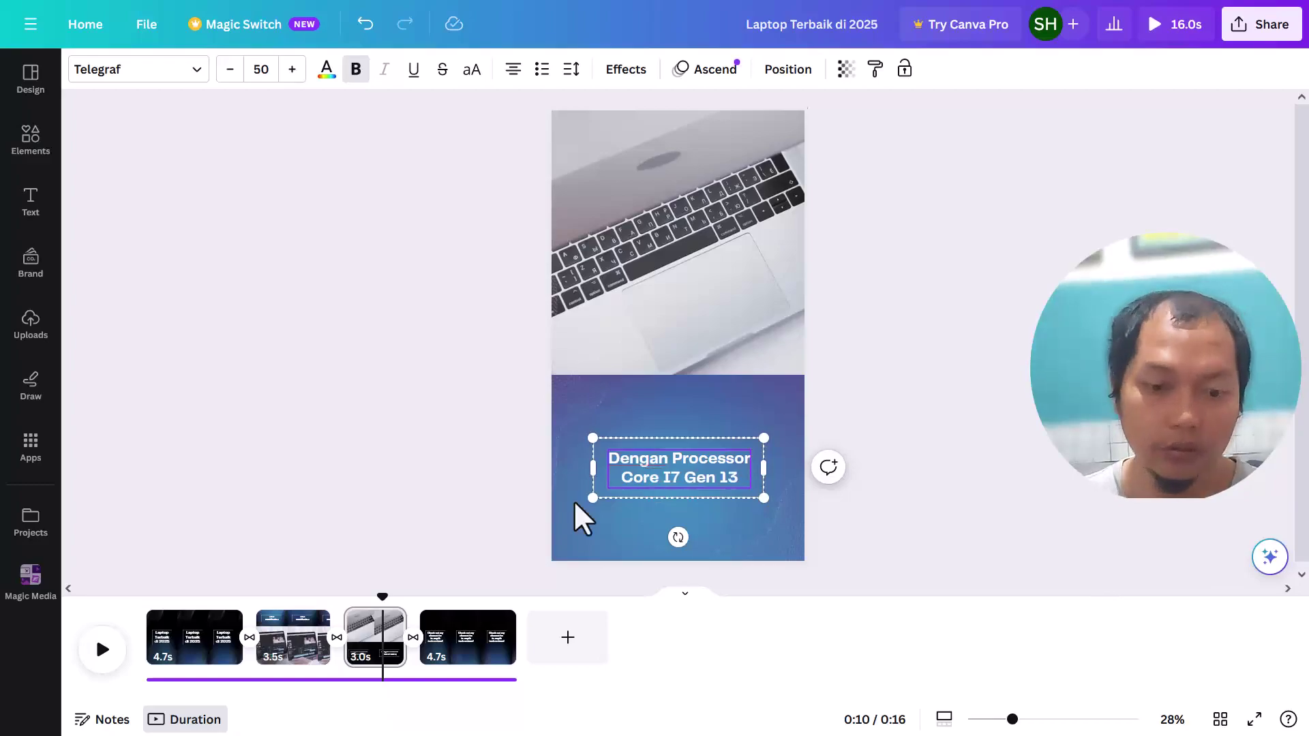
# Step: Replace the closing text on the fourth page with "Subscribe Channel Kami Untuk Melihat Berita"
pyautogui.moveTo(418, 606); pyautogui.dragTo(462, 609)
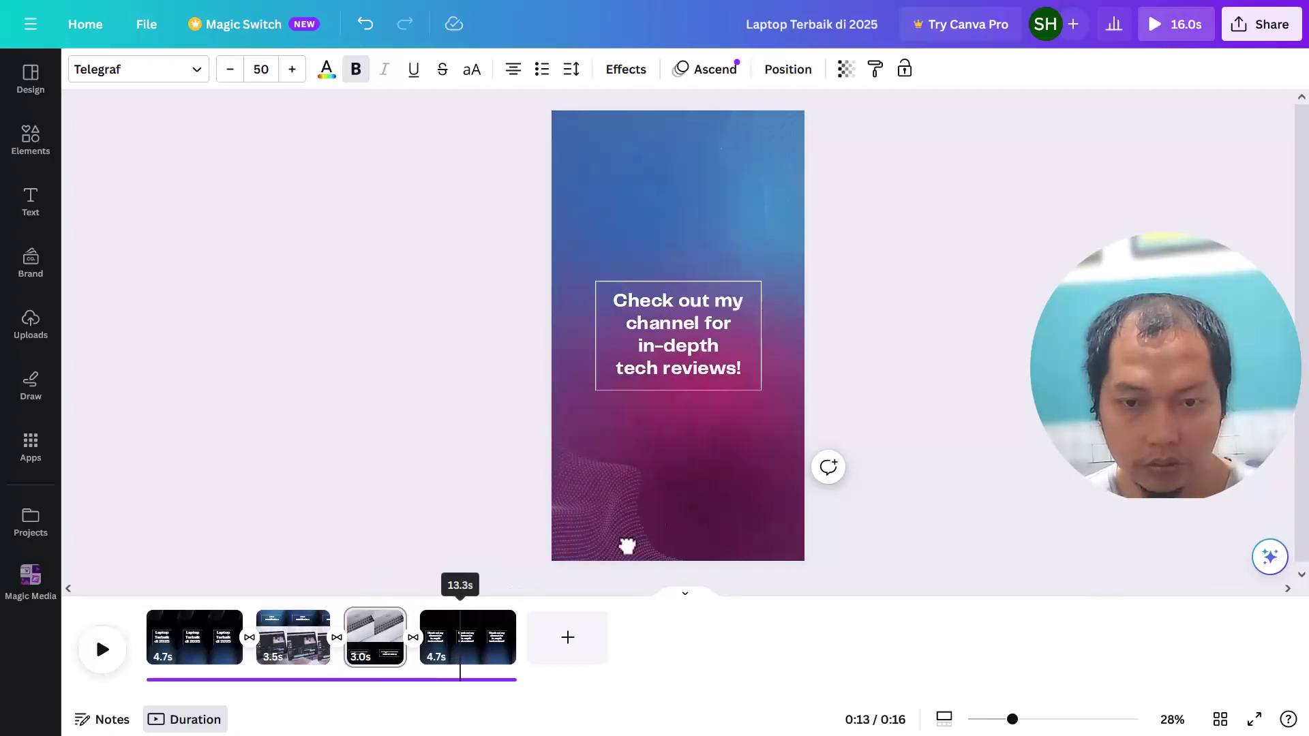
pyautogui.click(692, 334)
pyautogui.click(692, 335)
pyautogui.click(690, 326)
pyautogui.hotkey('ctrl', 'a')
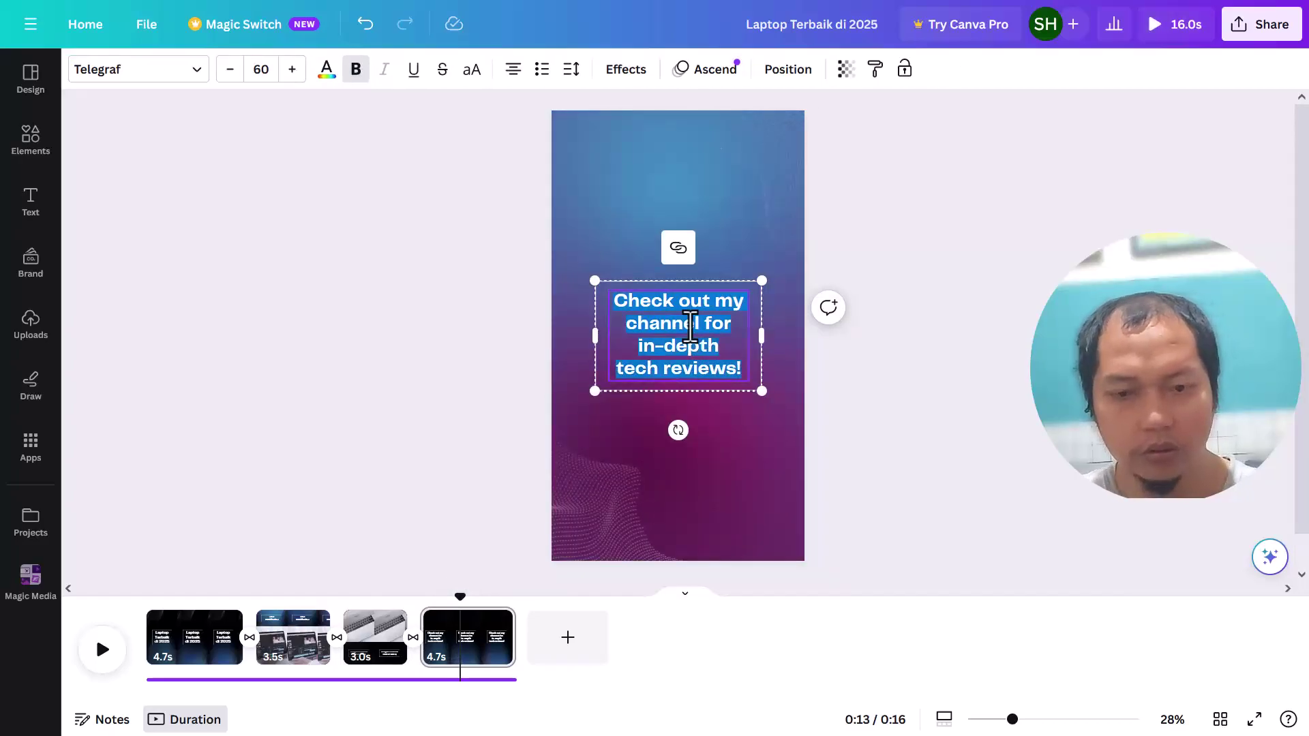
pyautogui.write('L')
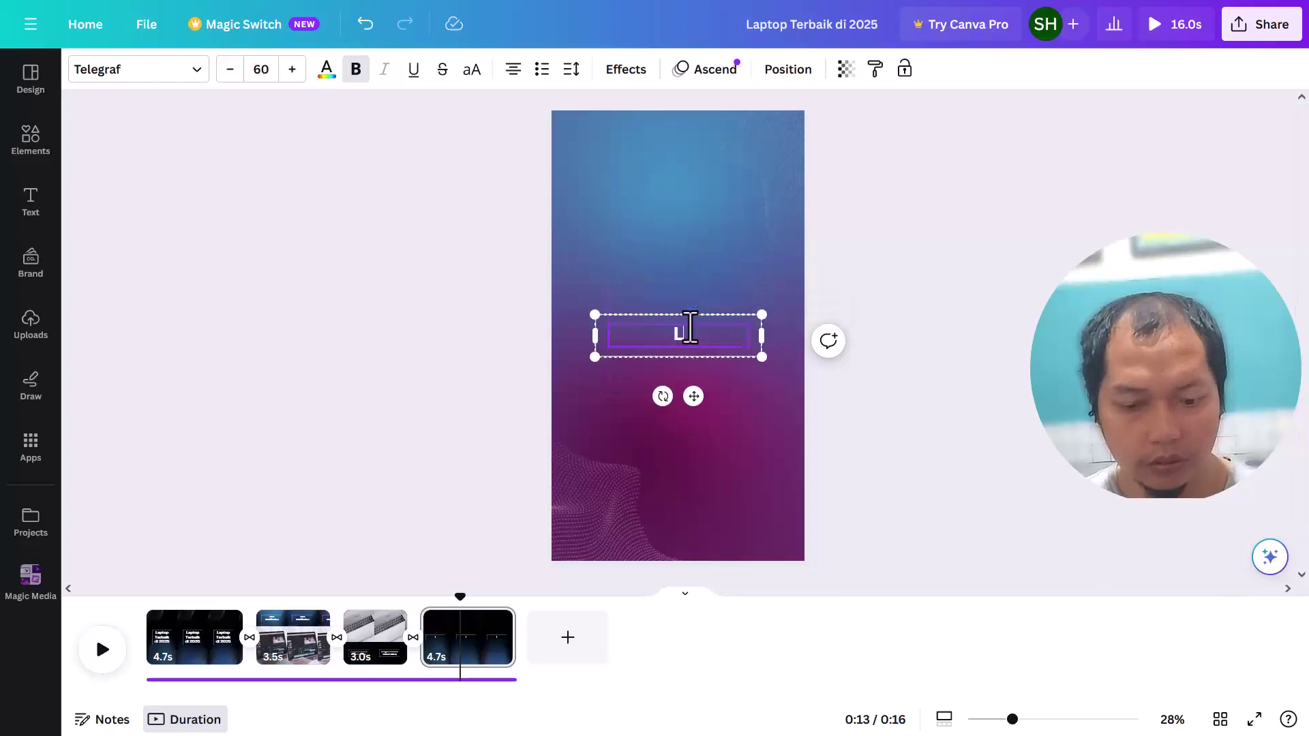
pyautogui.press('BackSpace')
pyautogui.press('BackSpace')
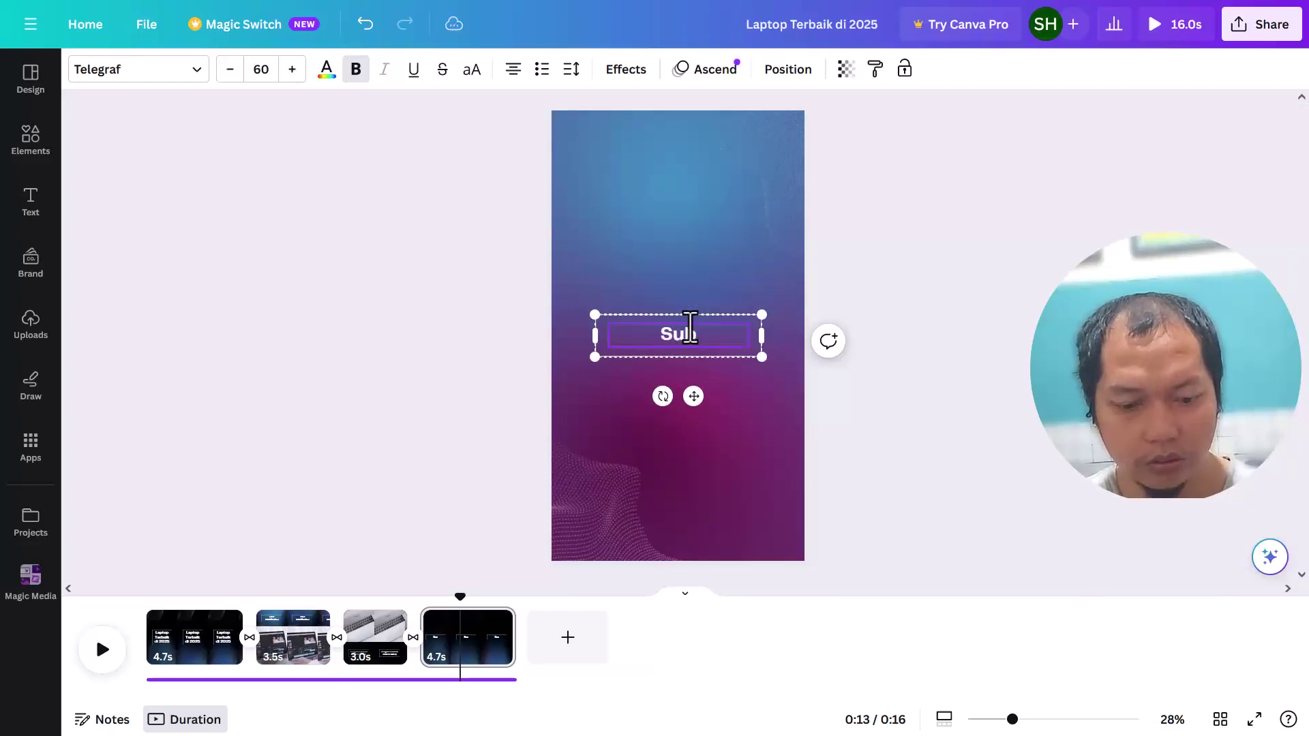
pyautogui.write('cribe Cn')
pyautogui.press('BackSpace')
pyautogui.write('hannel Kami')
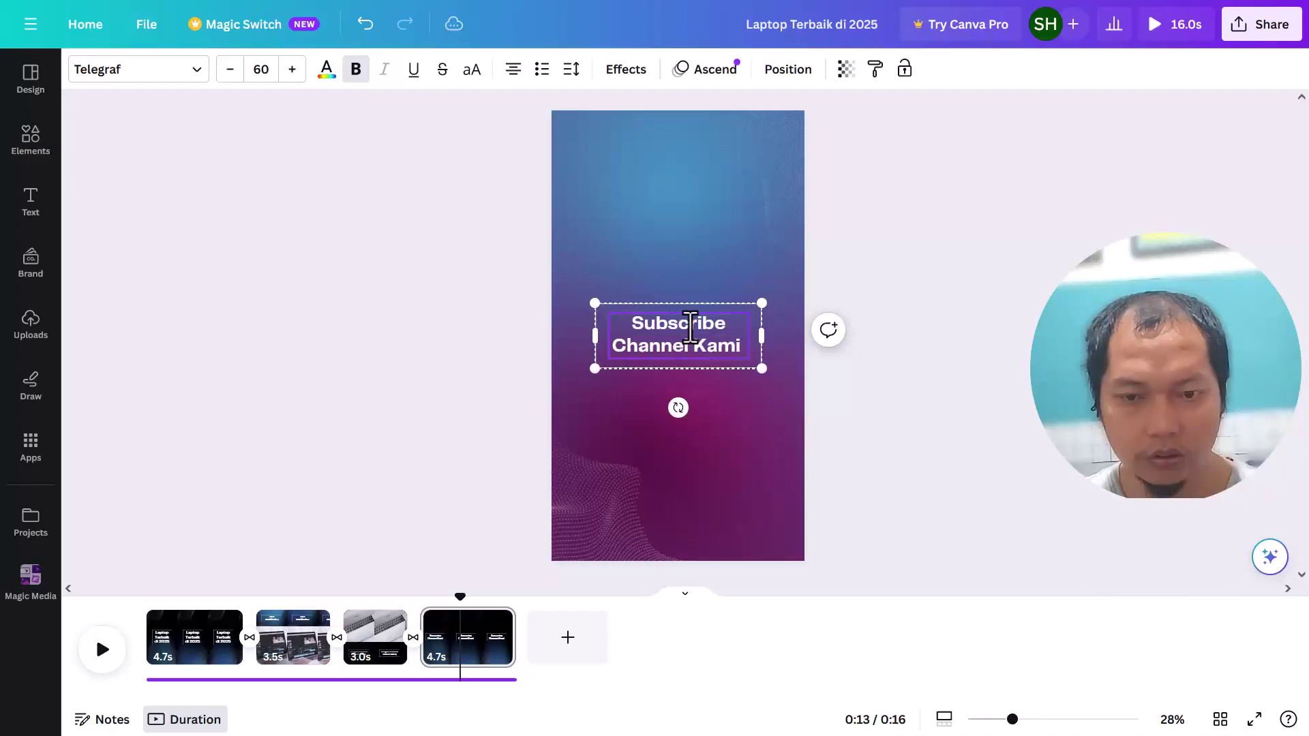
pyautogui.write(' Untuk M')
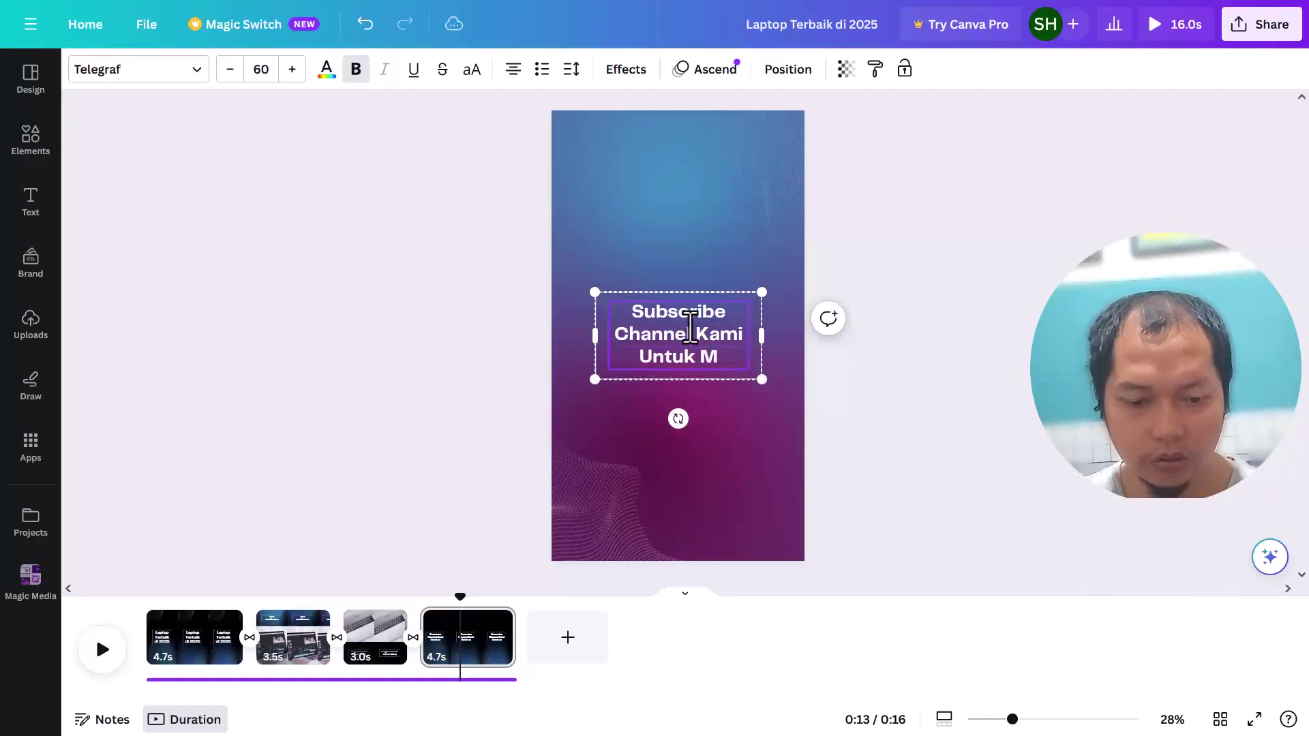
pyautogui.write('elihat Berita')
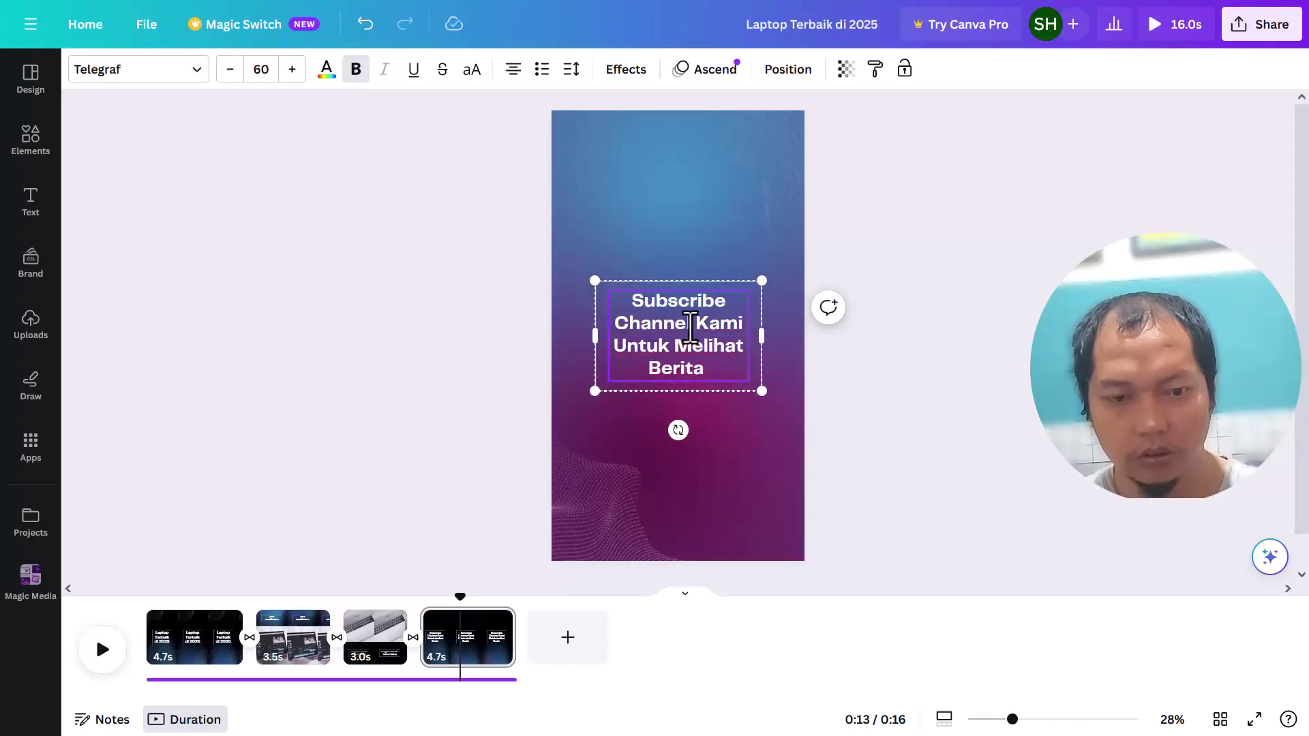